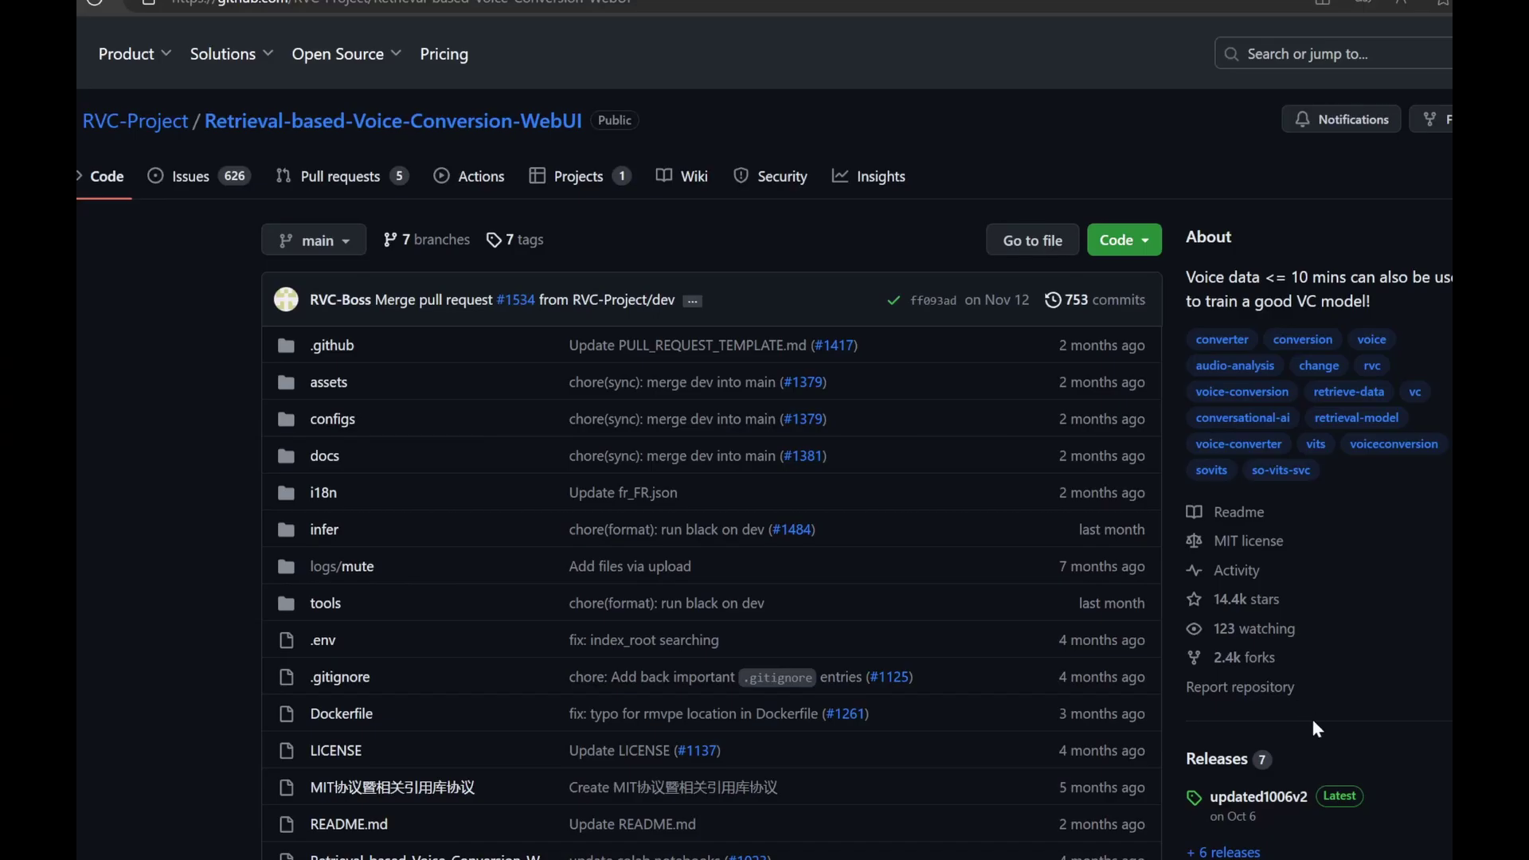
# - Download the Nvidia 7z from the updated1006v2 release and extract it into Downloads
pyautogui.click(1276, 799)
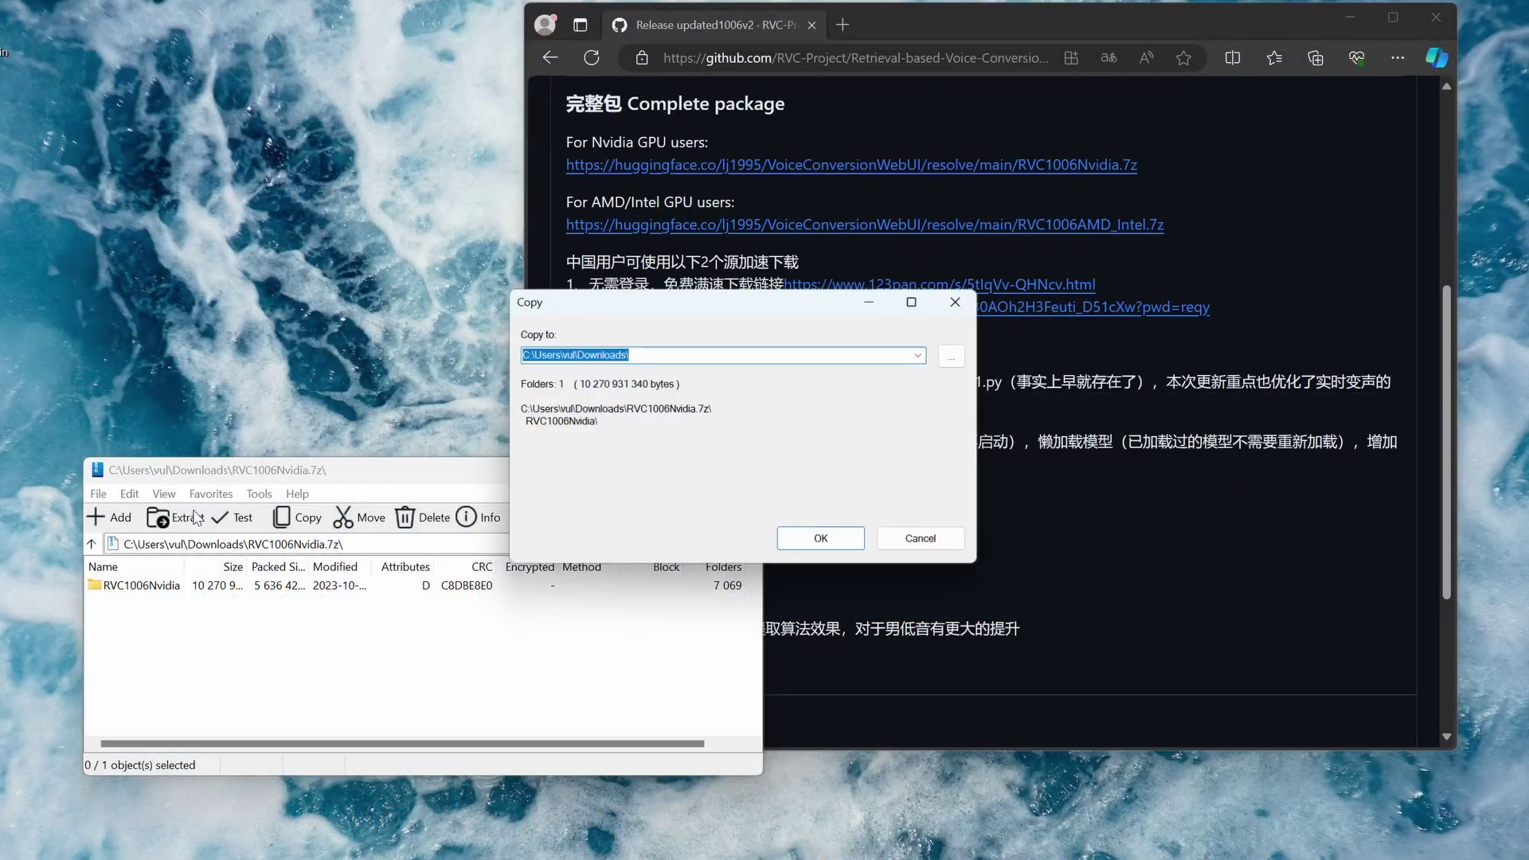
pyautogui.click(822, 539)
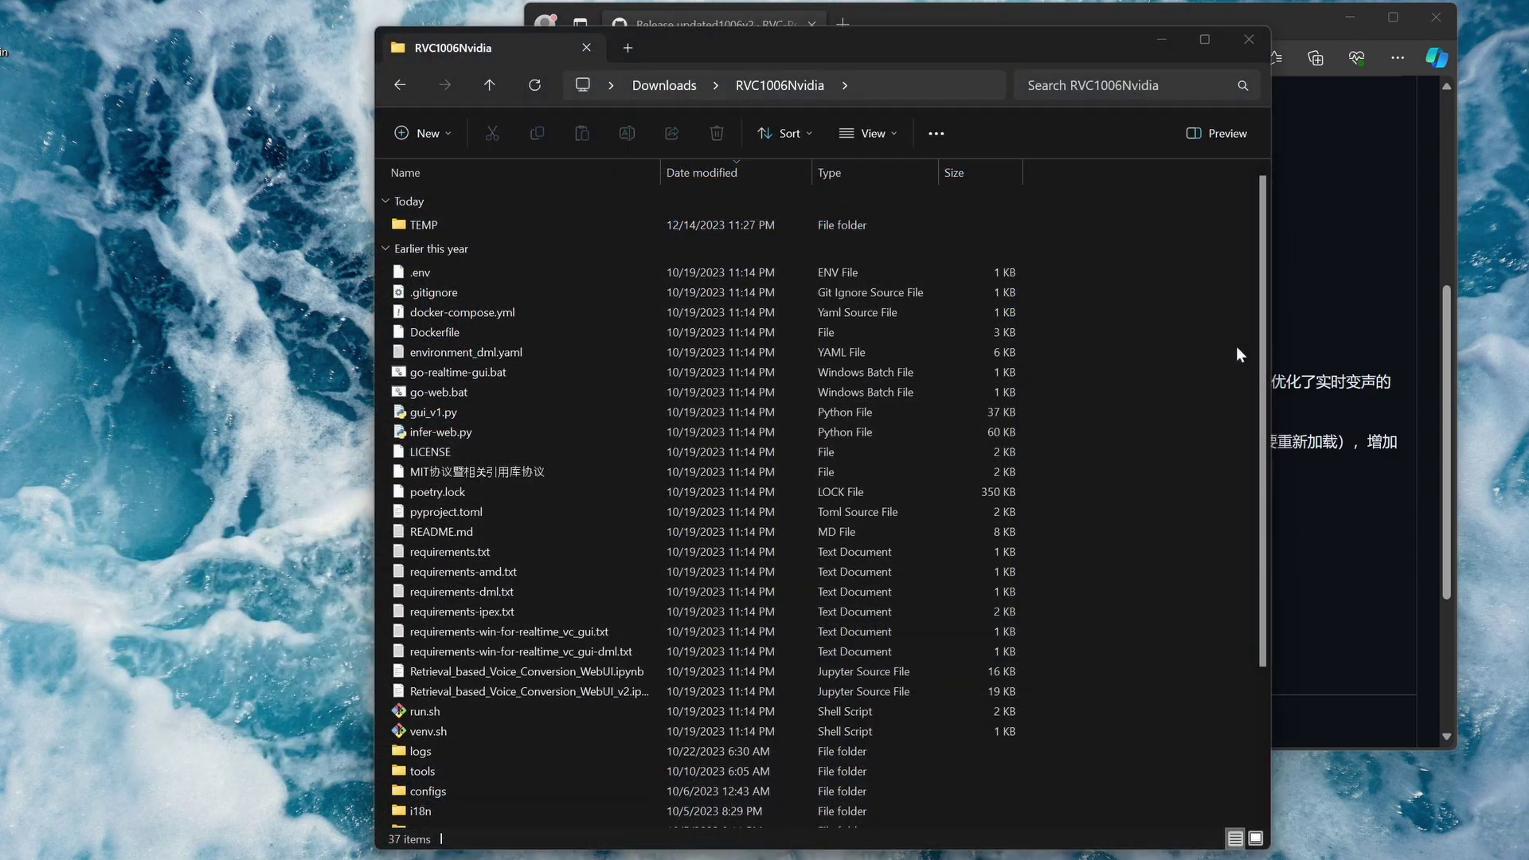
# - Run go-web.bat in the RVC1006Nvidia folder to start the WebUI at localhost:7897
pyautogui.doubleClick(742, 392)
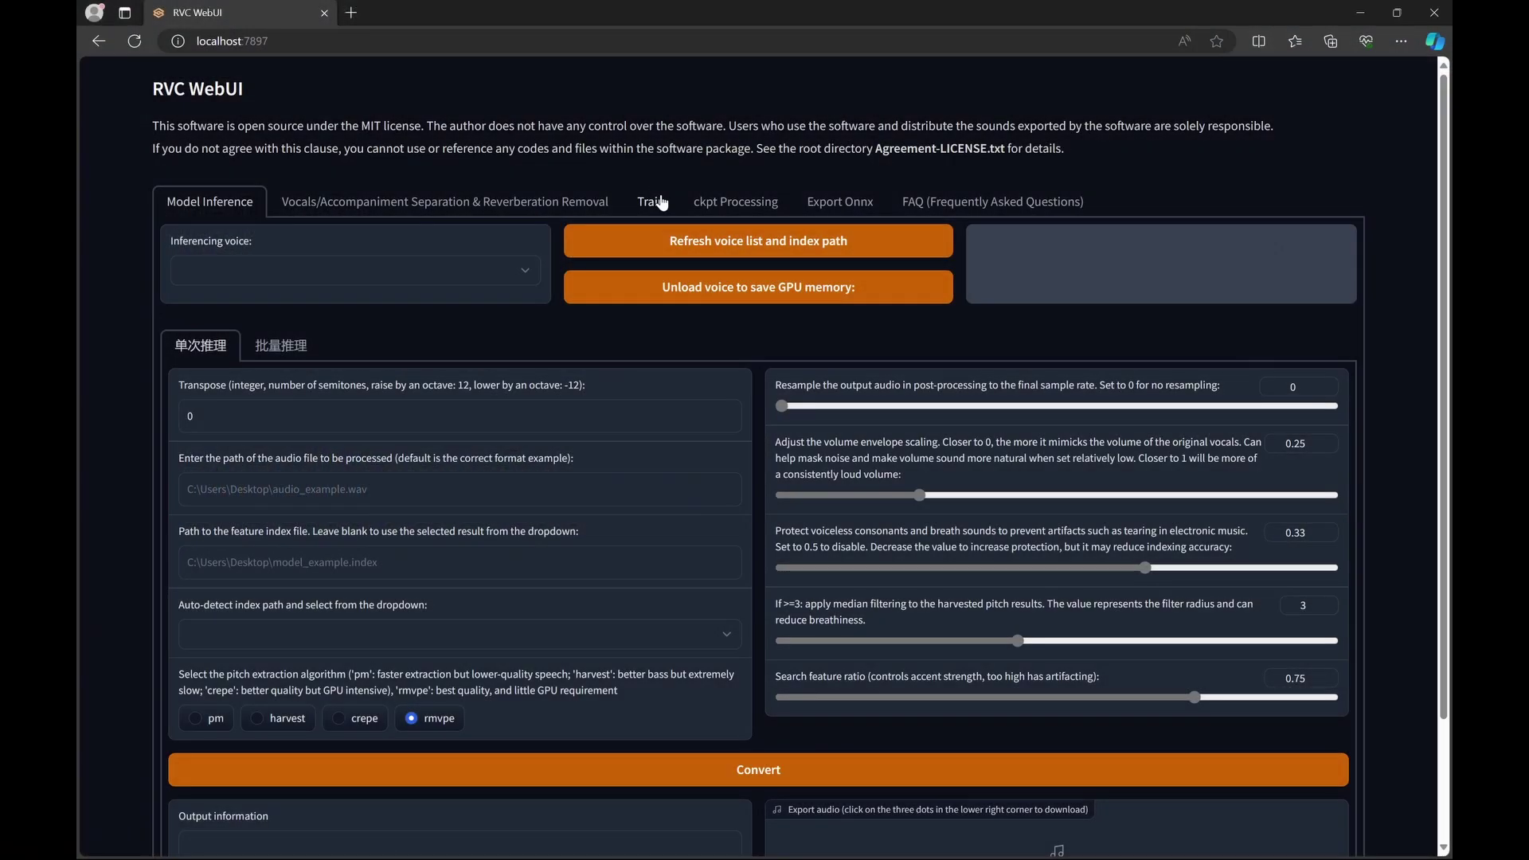
# - Switch RVC WebUI from Model Inference to the Train page
pyautogui.click(652, 202)
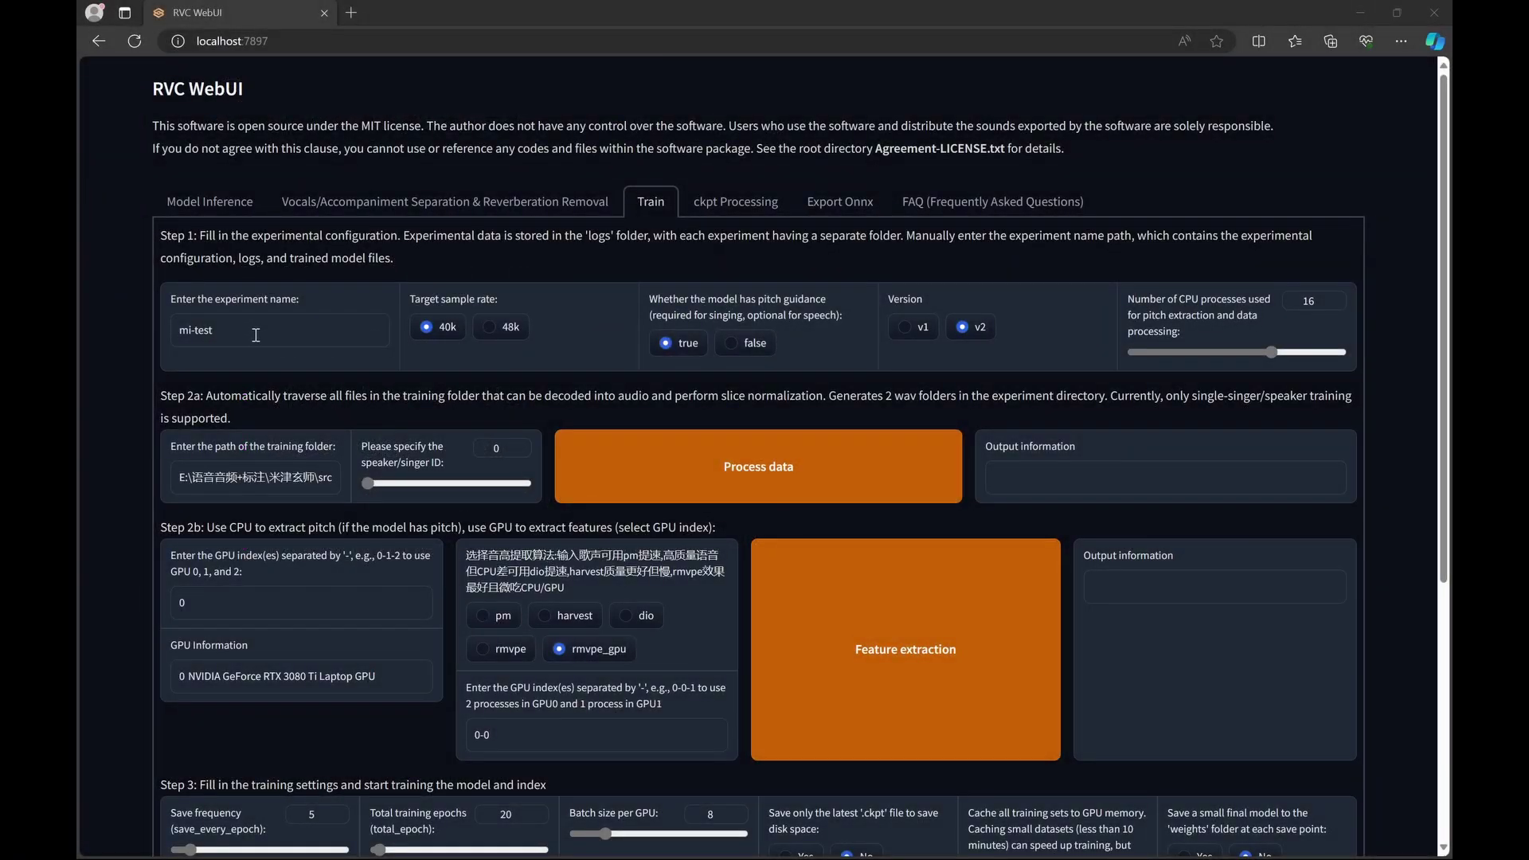
# - Rename the experiment from mi-test to Spike, pick 48k, and paste the D:\MLP_Samples\AIData\Spike training folder
pyautogui.moveTo(256, 334); pyautogui.dragTo(136, 340)
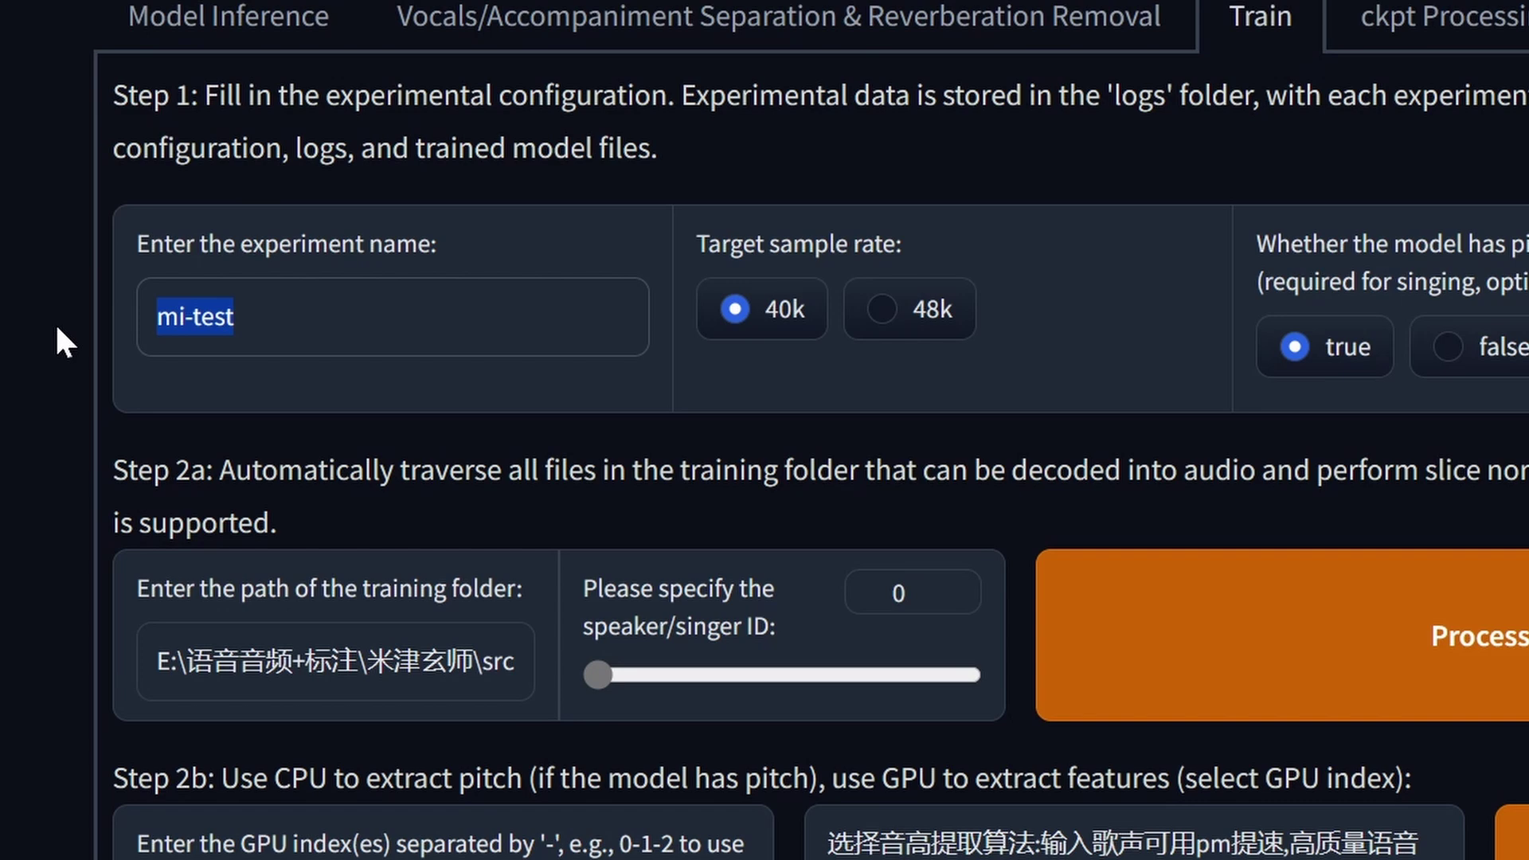
pyautogui.write('Spi')
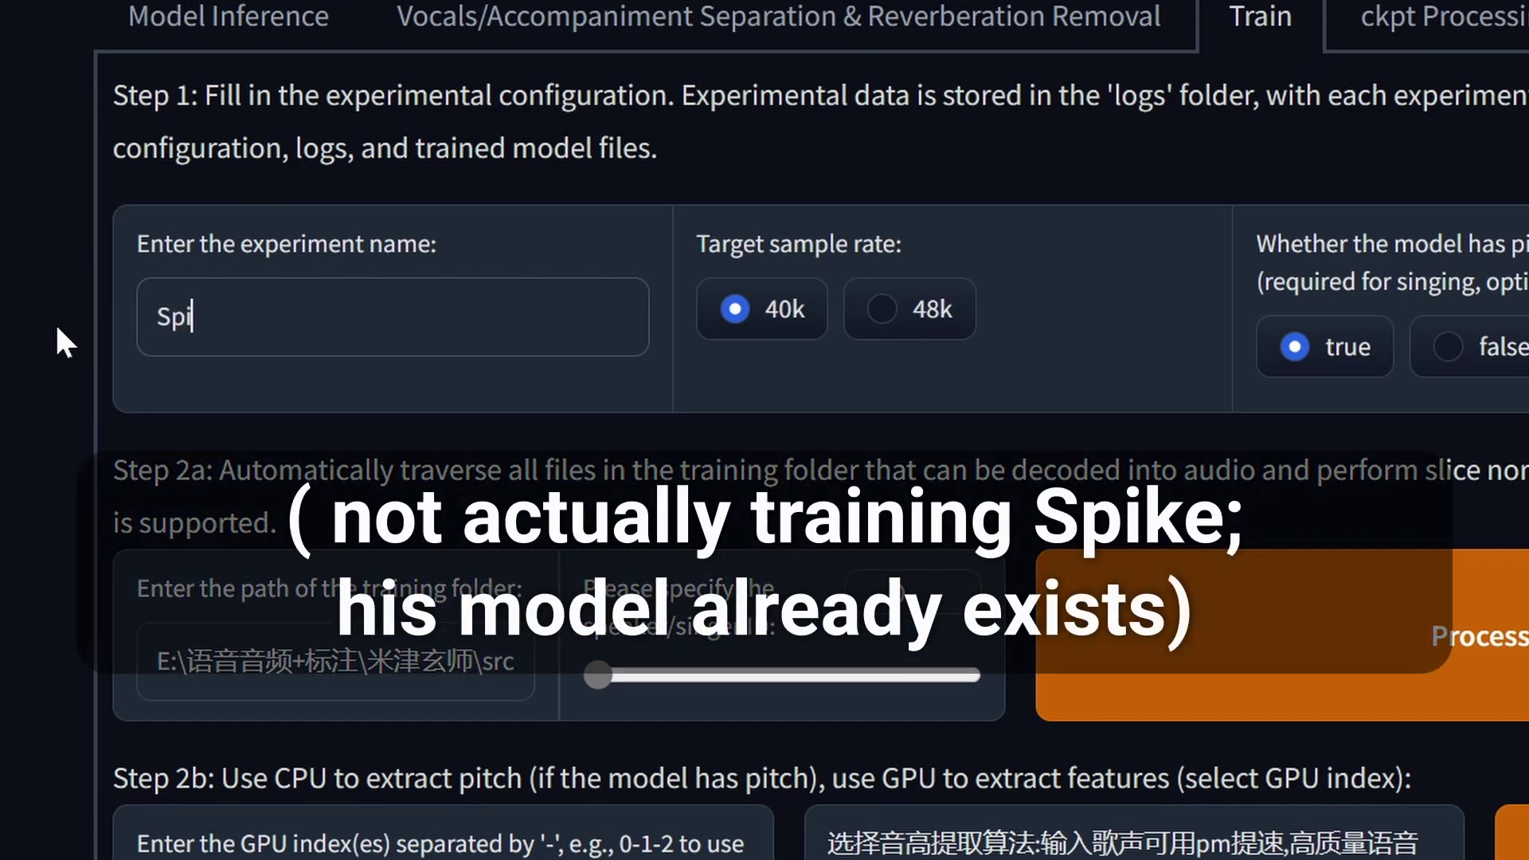
pyautogui.write('ke')
pyautogui.click(937, 323)
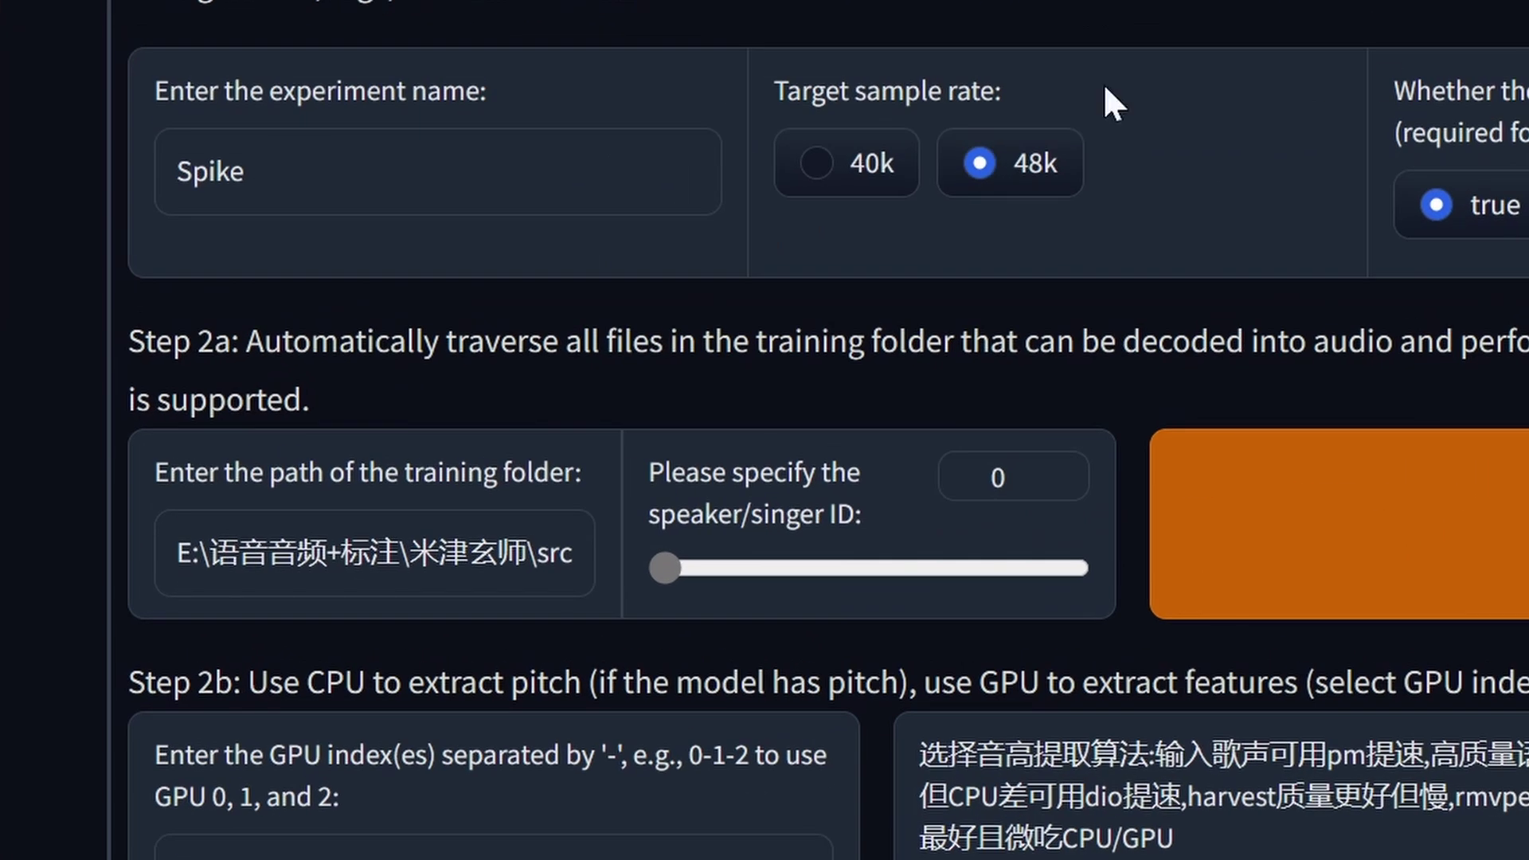
pyautogui.click(323, 537)
pyautogui.hotkey('ctrl', 'a')
pyautogui.hotkey('ctrl', 'v')
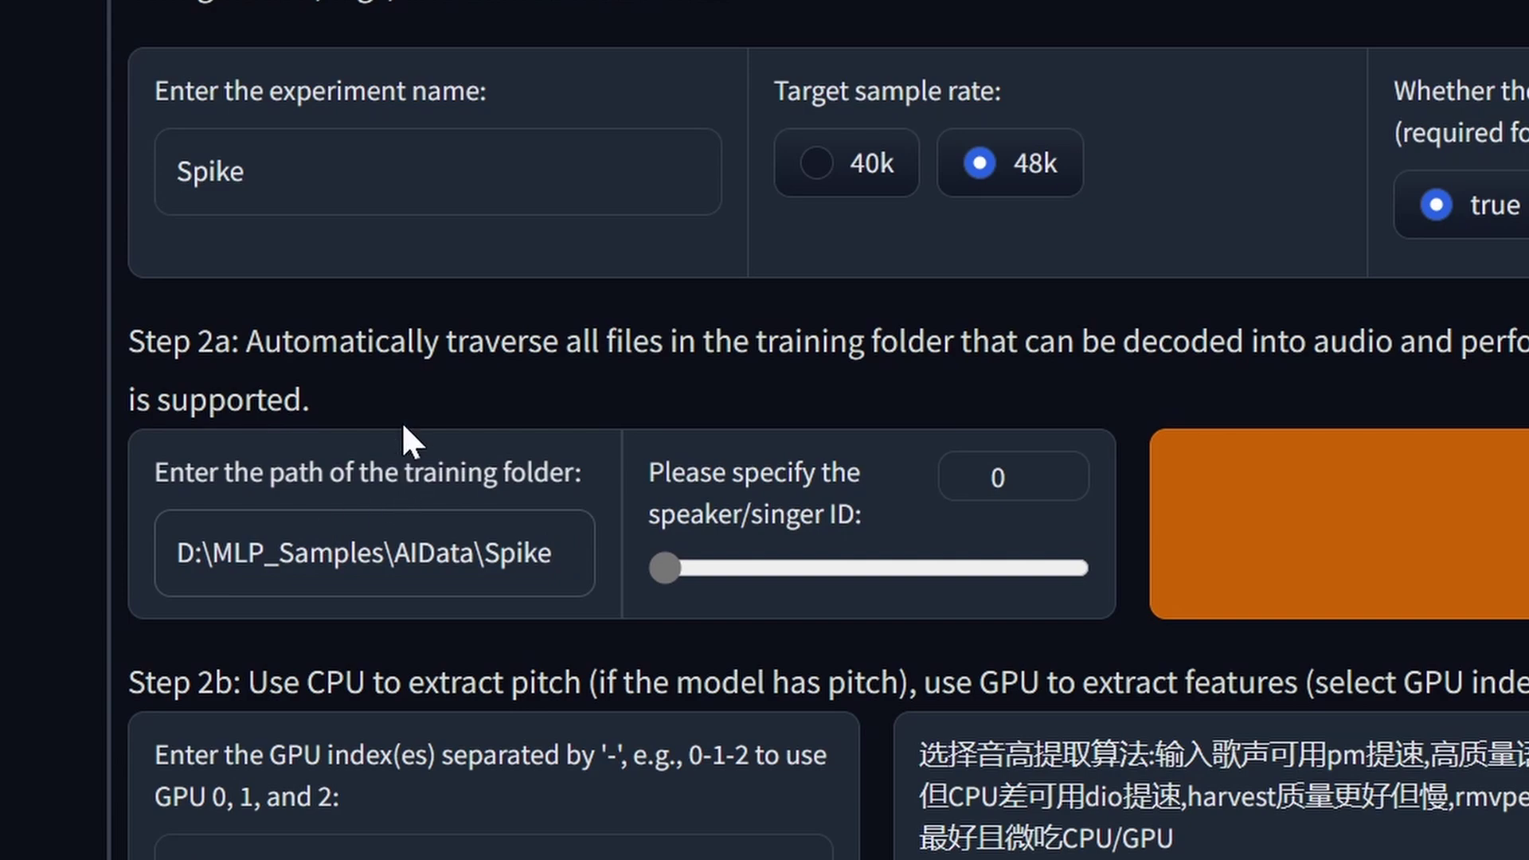
pyautogui.click(379, 356)
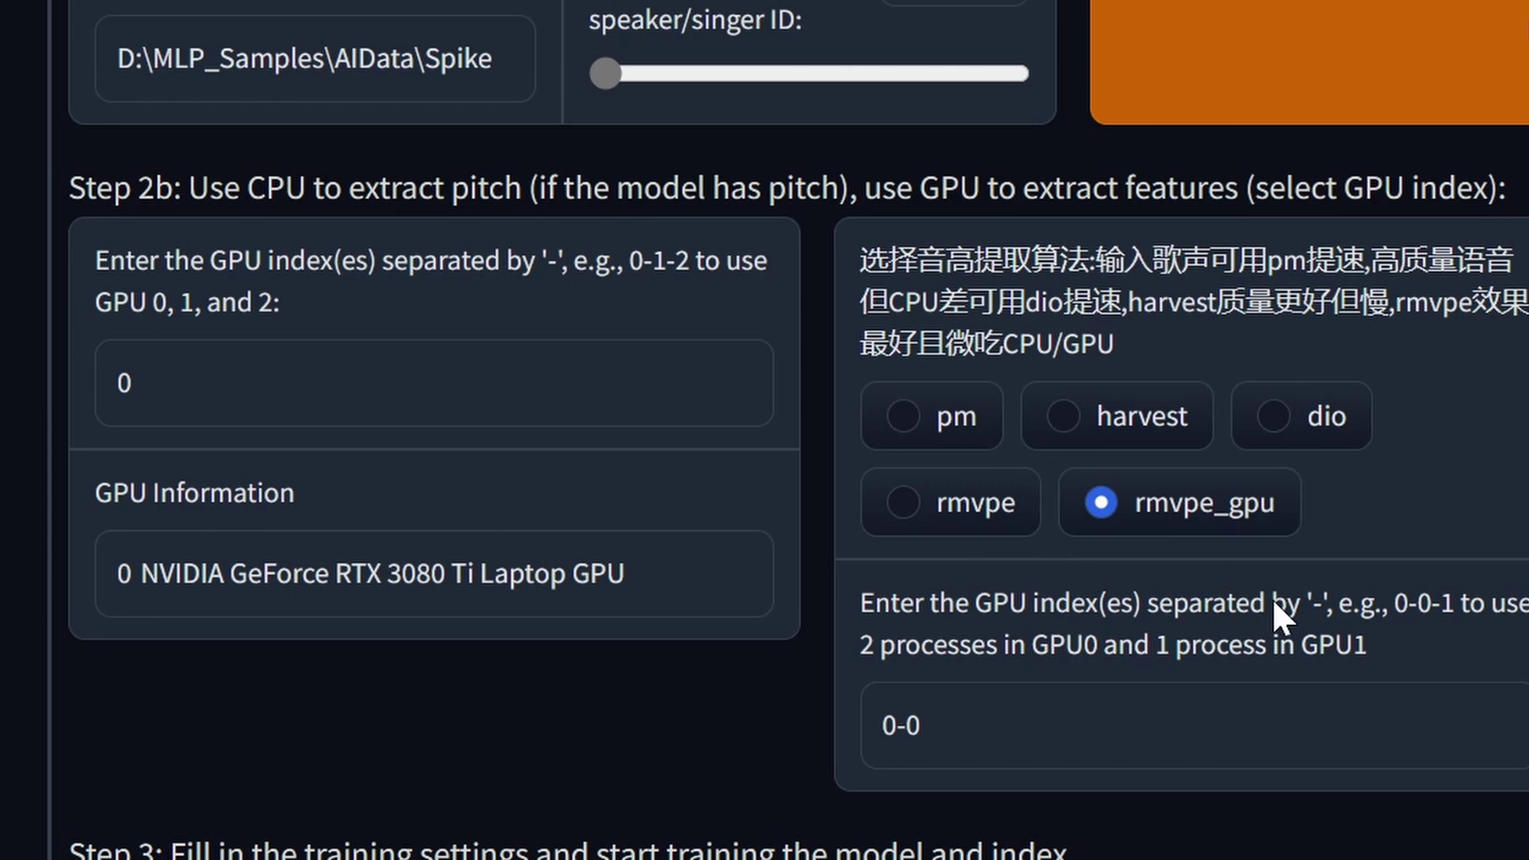
# - Slide save frequency to its maximum of 50 and change total epochs from 20 to 300
pyautogui.scroll(-5, 605, 671)
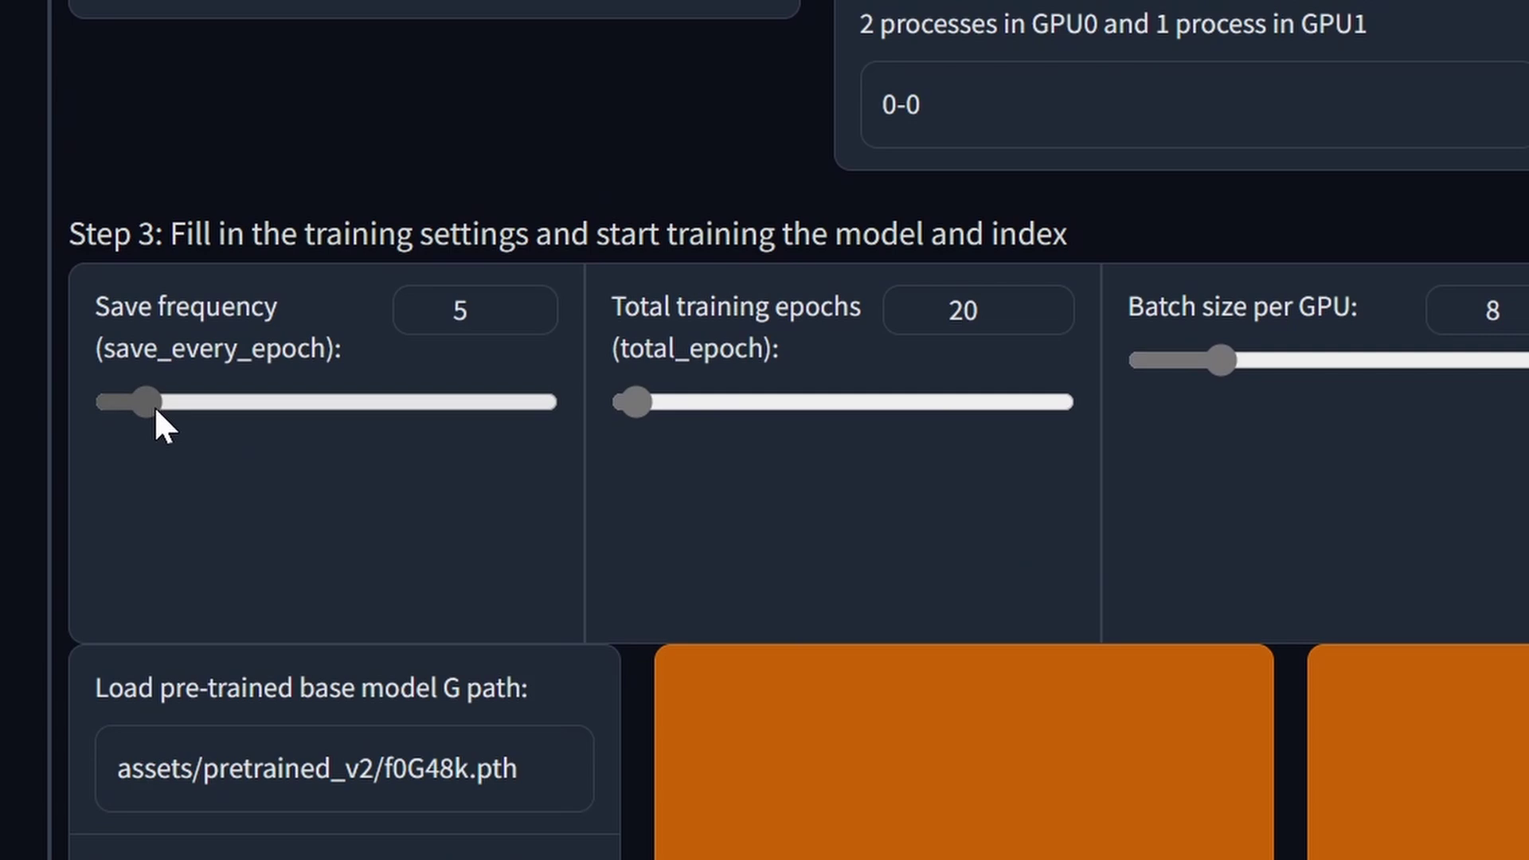
pyautogui.moveTo(148, 405); pyautogui.dragTo(668, 421)
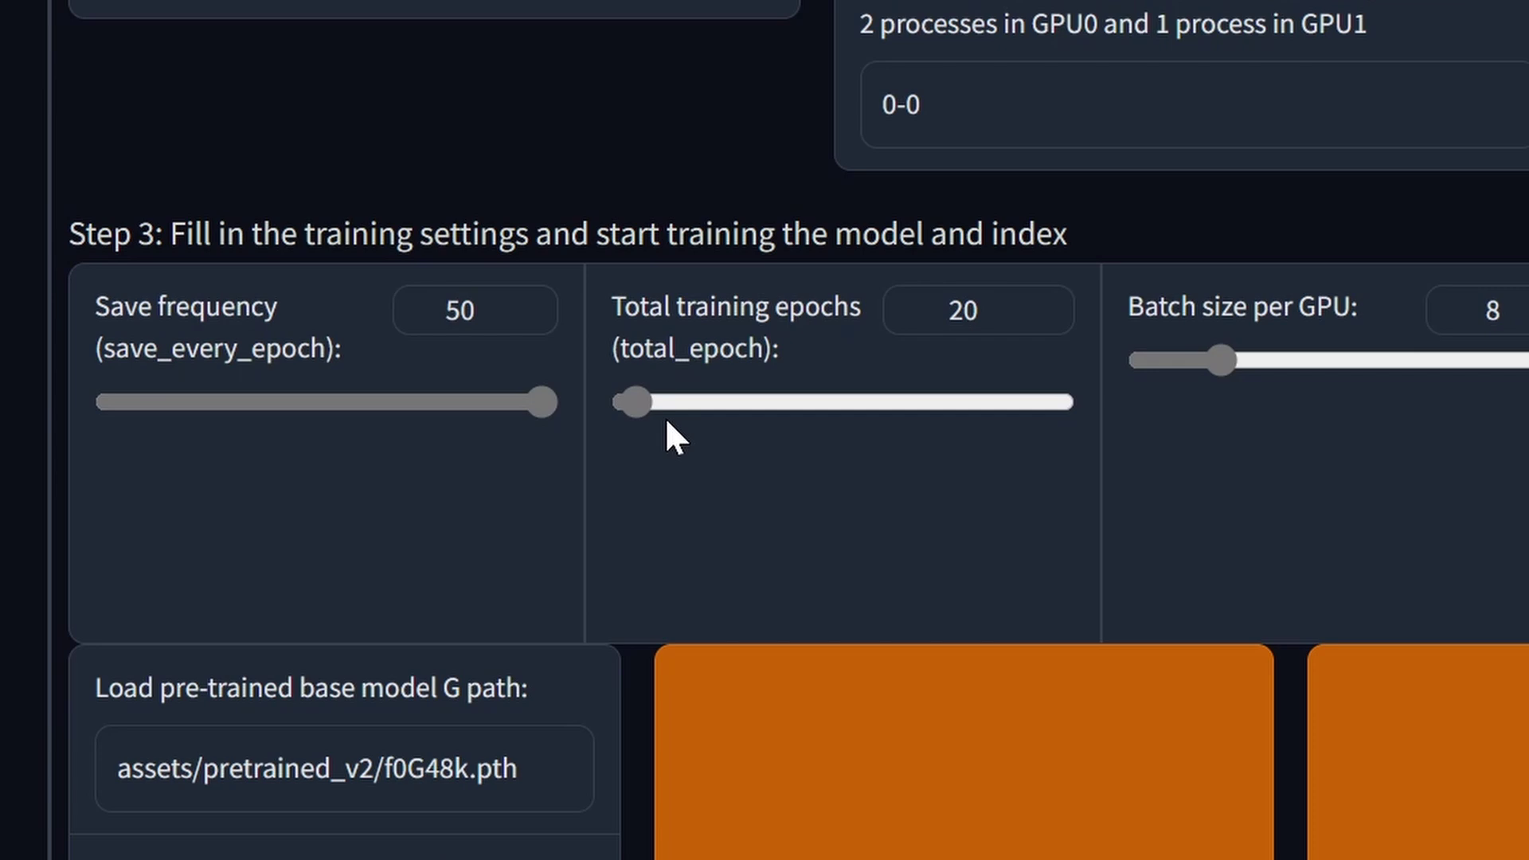
pyautogui.doubleClick(960, 311)
pyautogui.write('300')
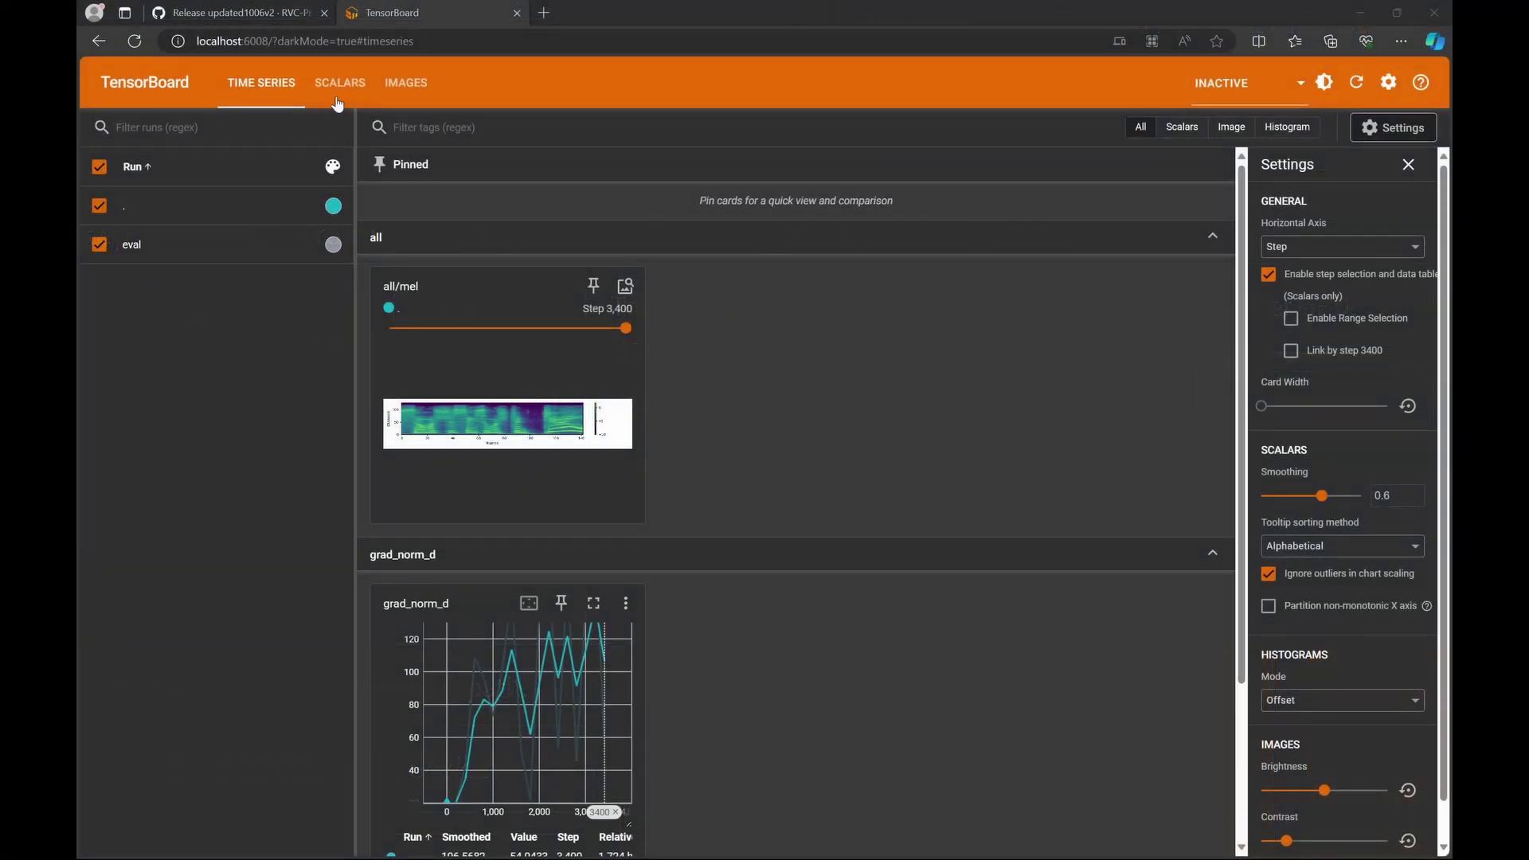
# - View TensorBoard's Scalars loss charts and page through to page 3 of 3
pyautogui.click(340, 83)
pyautogui.click(610, 768)
pyautogui.scroll(-8, 642, 720)
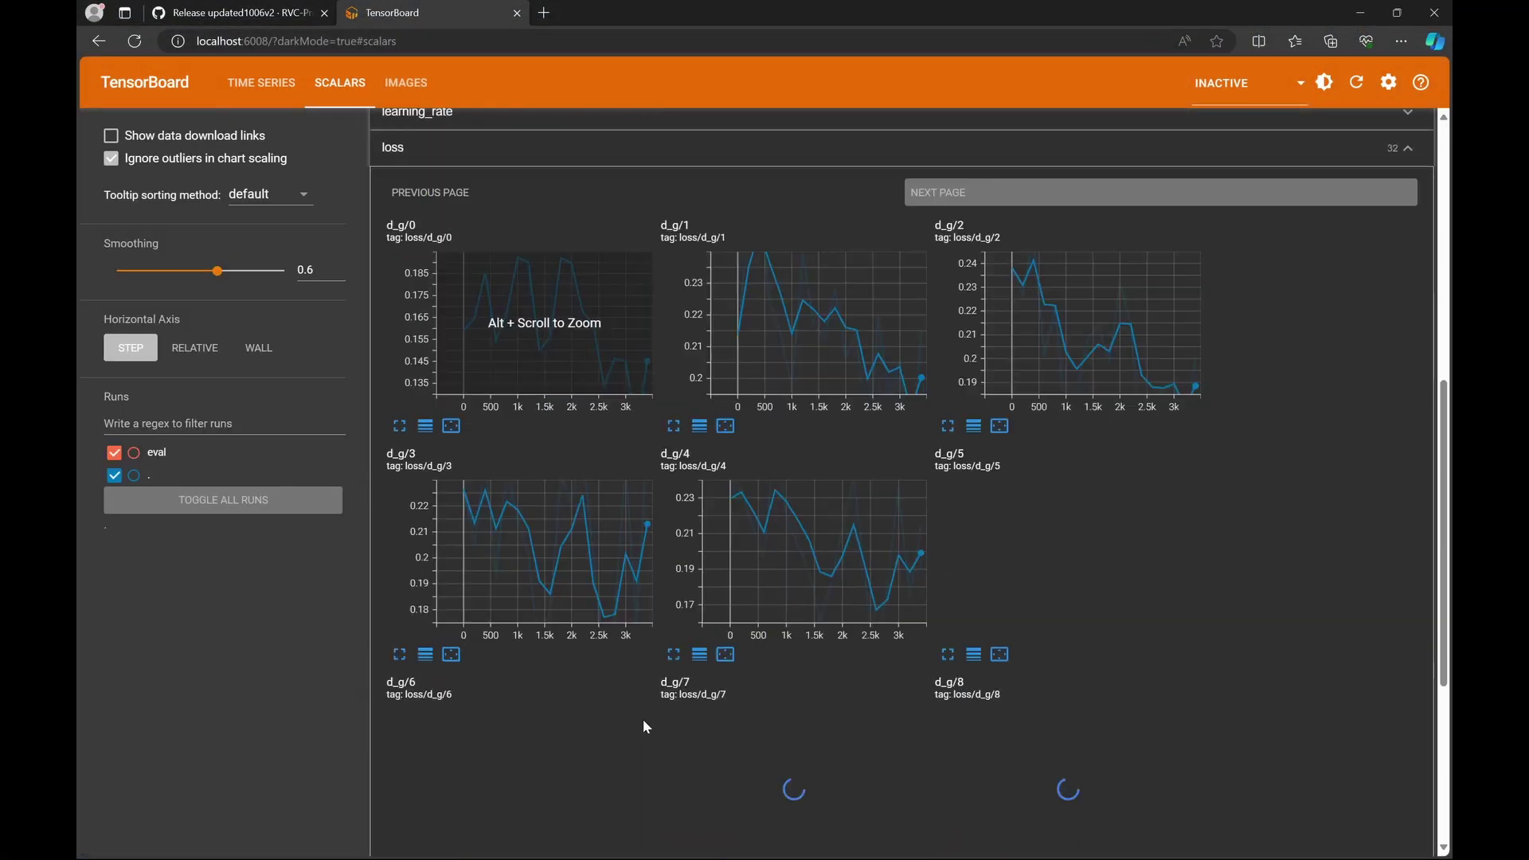
pyautogui.scroll(-2, 643, 719)
pyautogui.scroll(1, 797, 546)
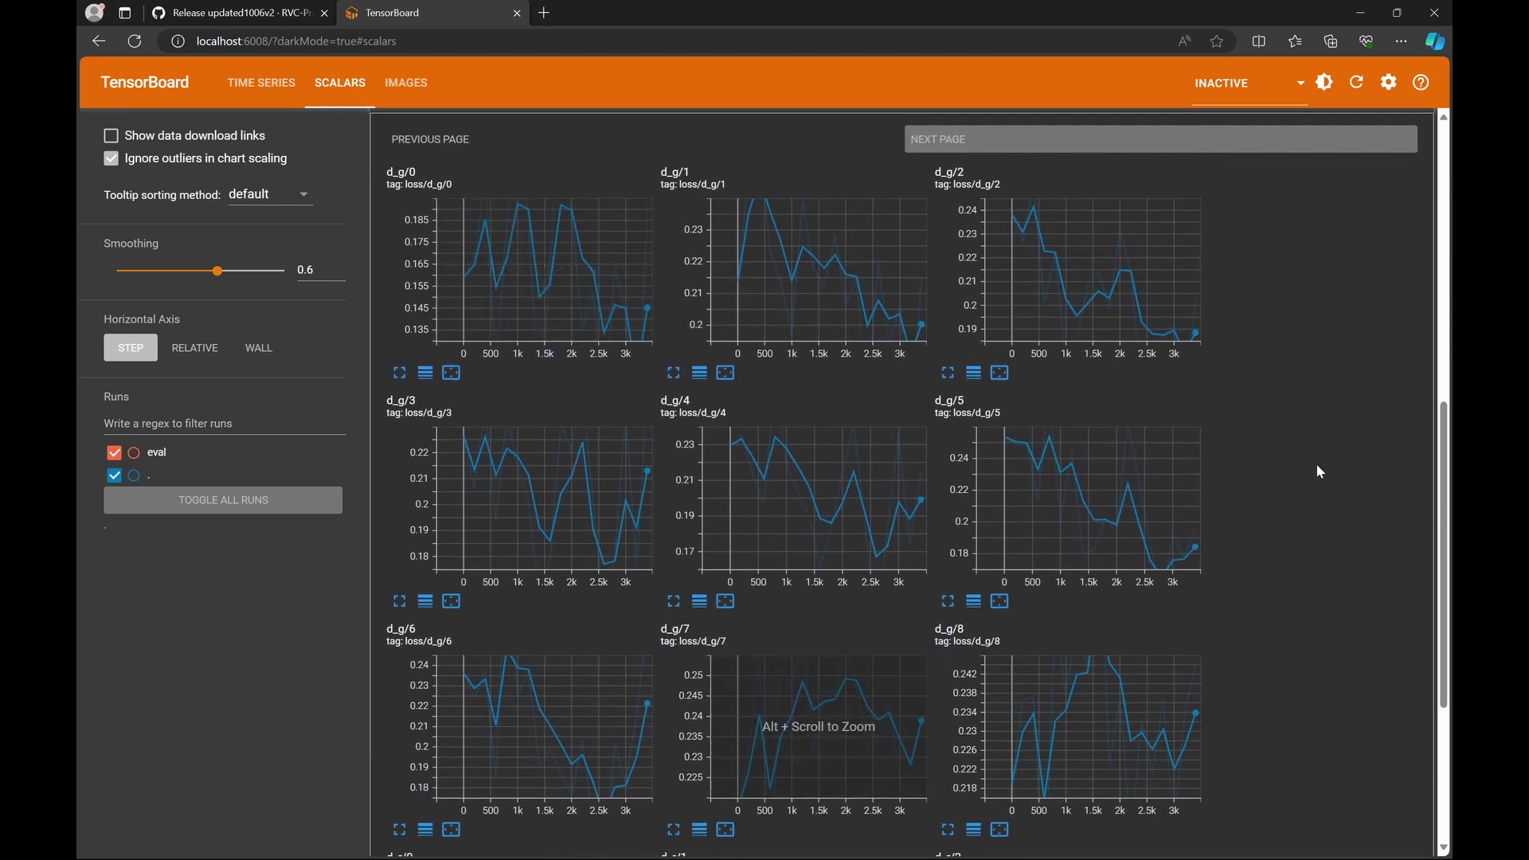
pyautogui.scroll(-4, 1323, 510)
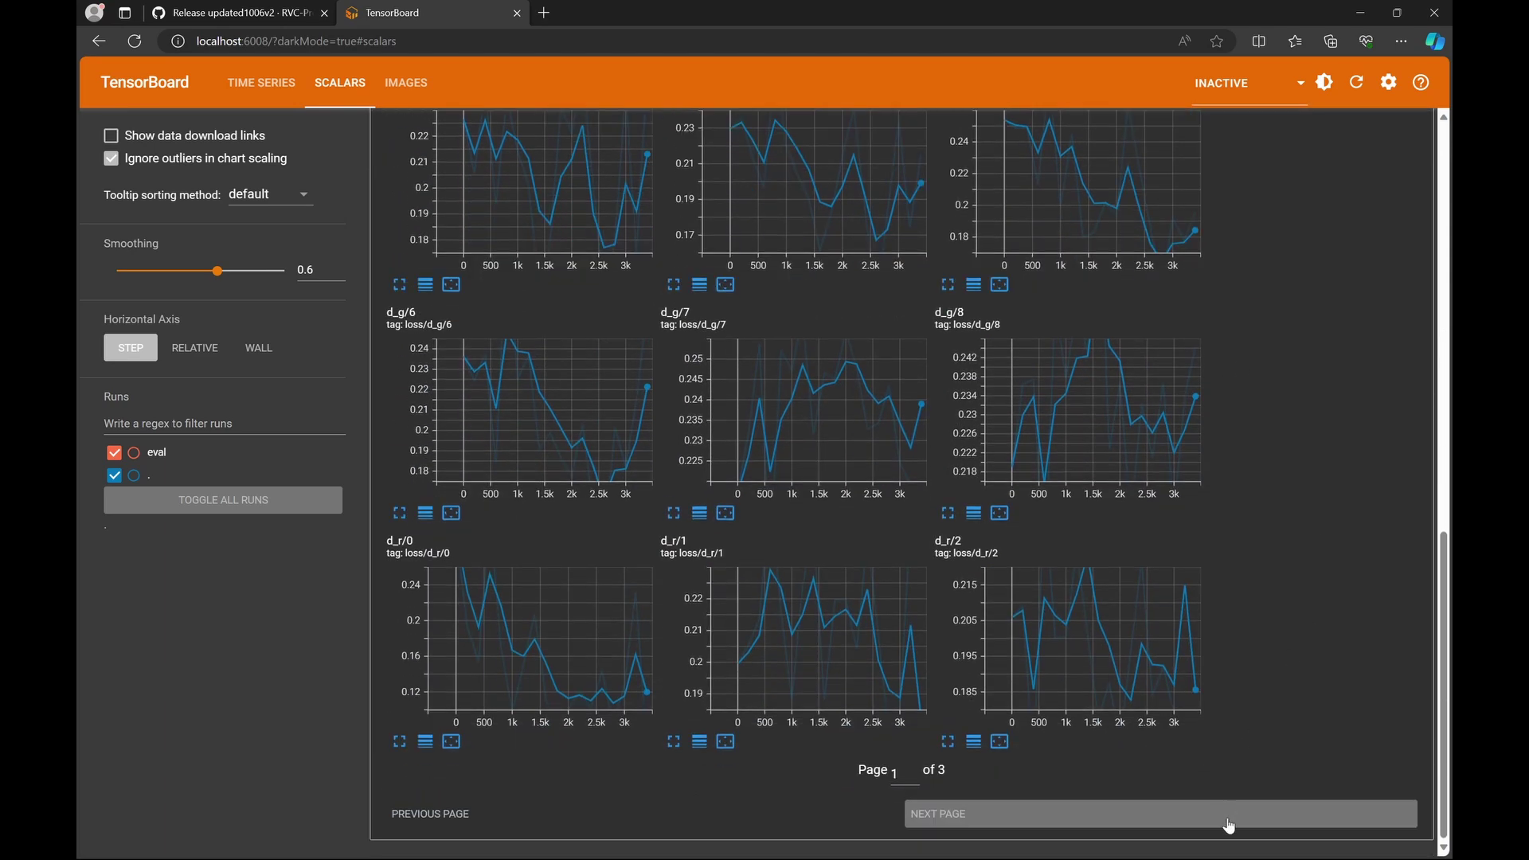
pyautogui.click(1229, 825)
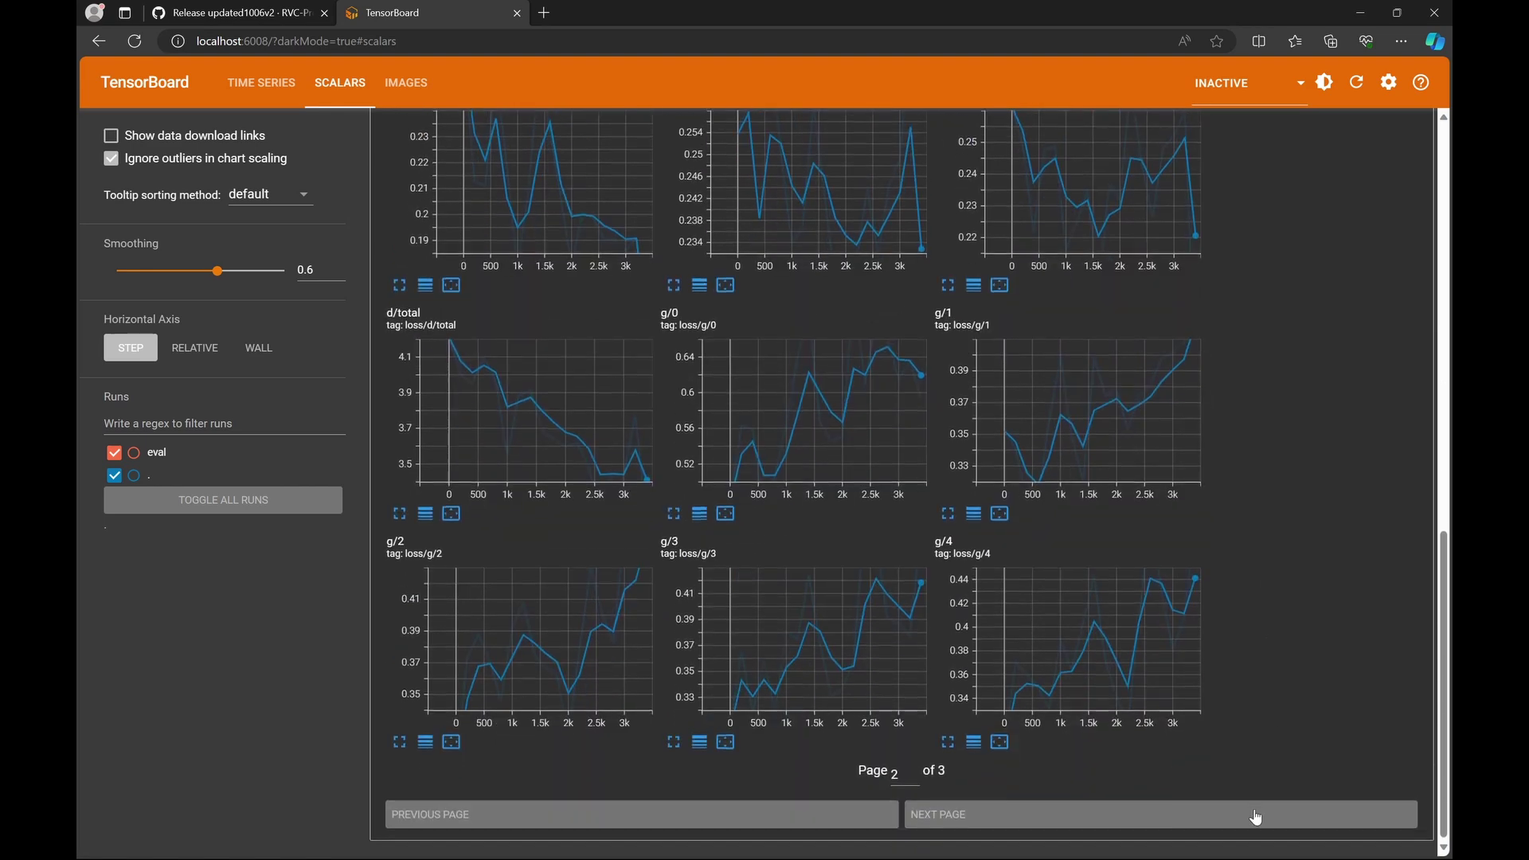
pyautogui.click(1256, 818)
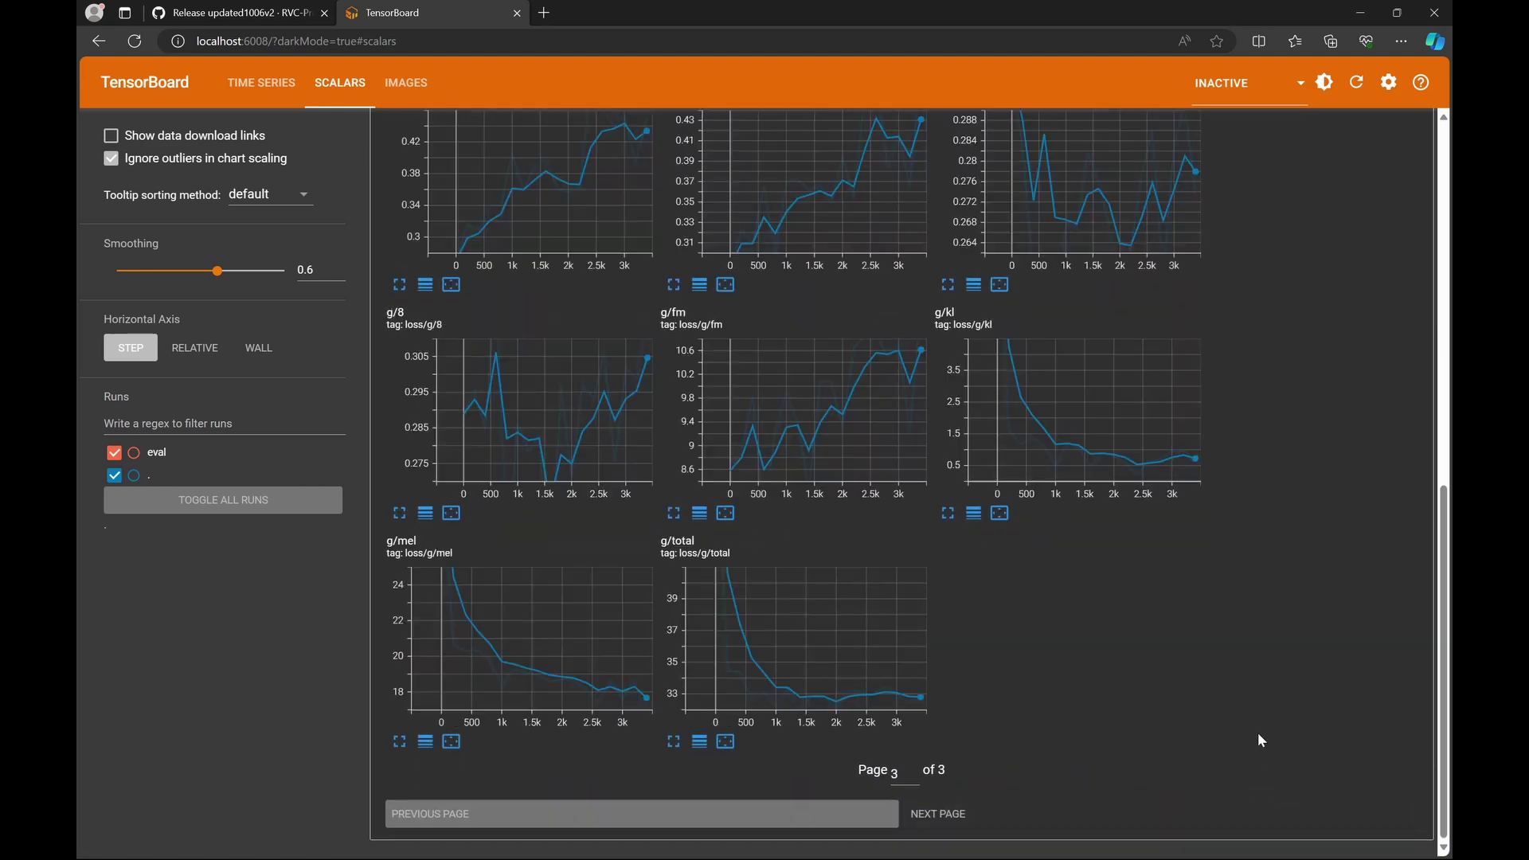
pyautogui.moveTo(887, 683)
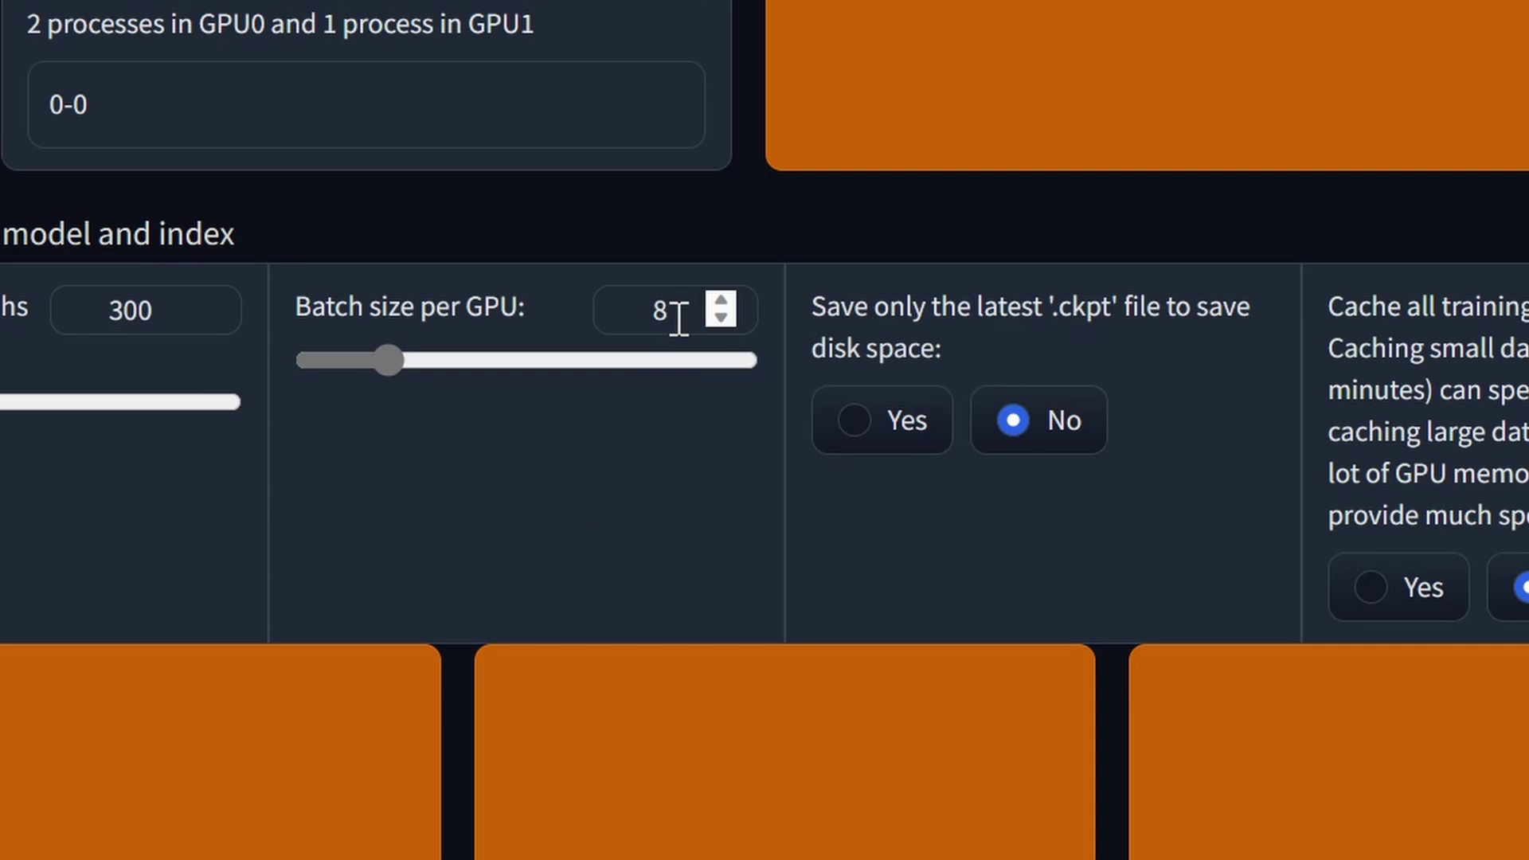
pyautogui.moveTo(678, 319); pyautogui.dragTo(642, 311)
# - Keep batch size at 8, save only the latest ckpt, and cache all training sets to GPU
pyautogui.click(924, 314)
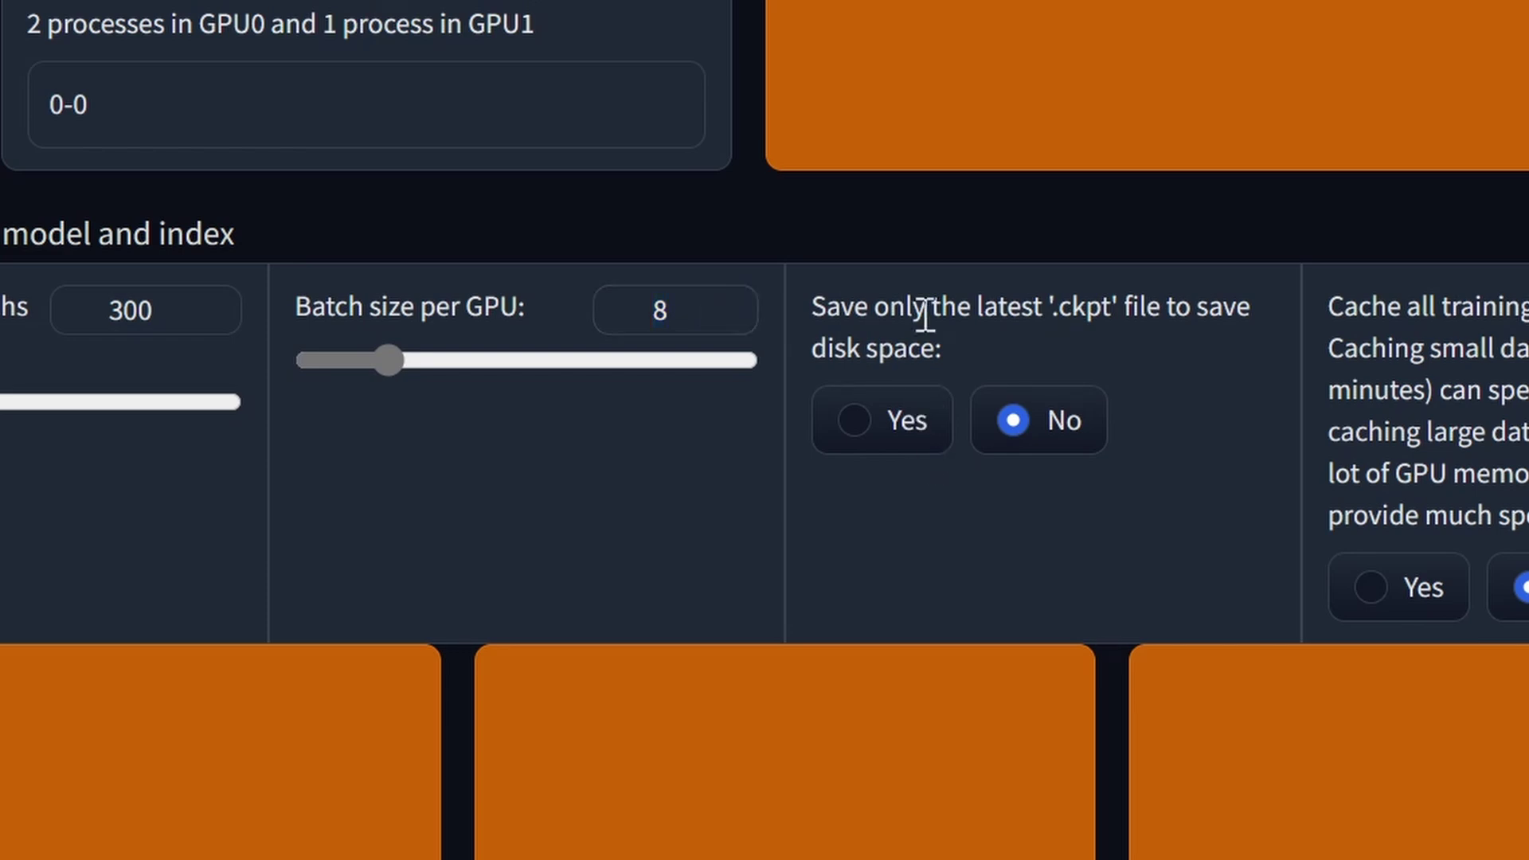
pyautogui.click(930, 454)
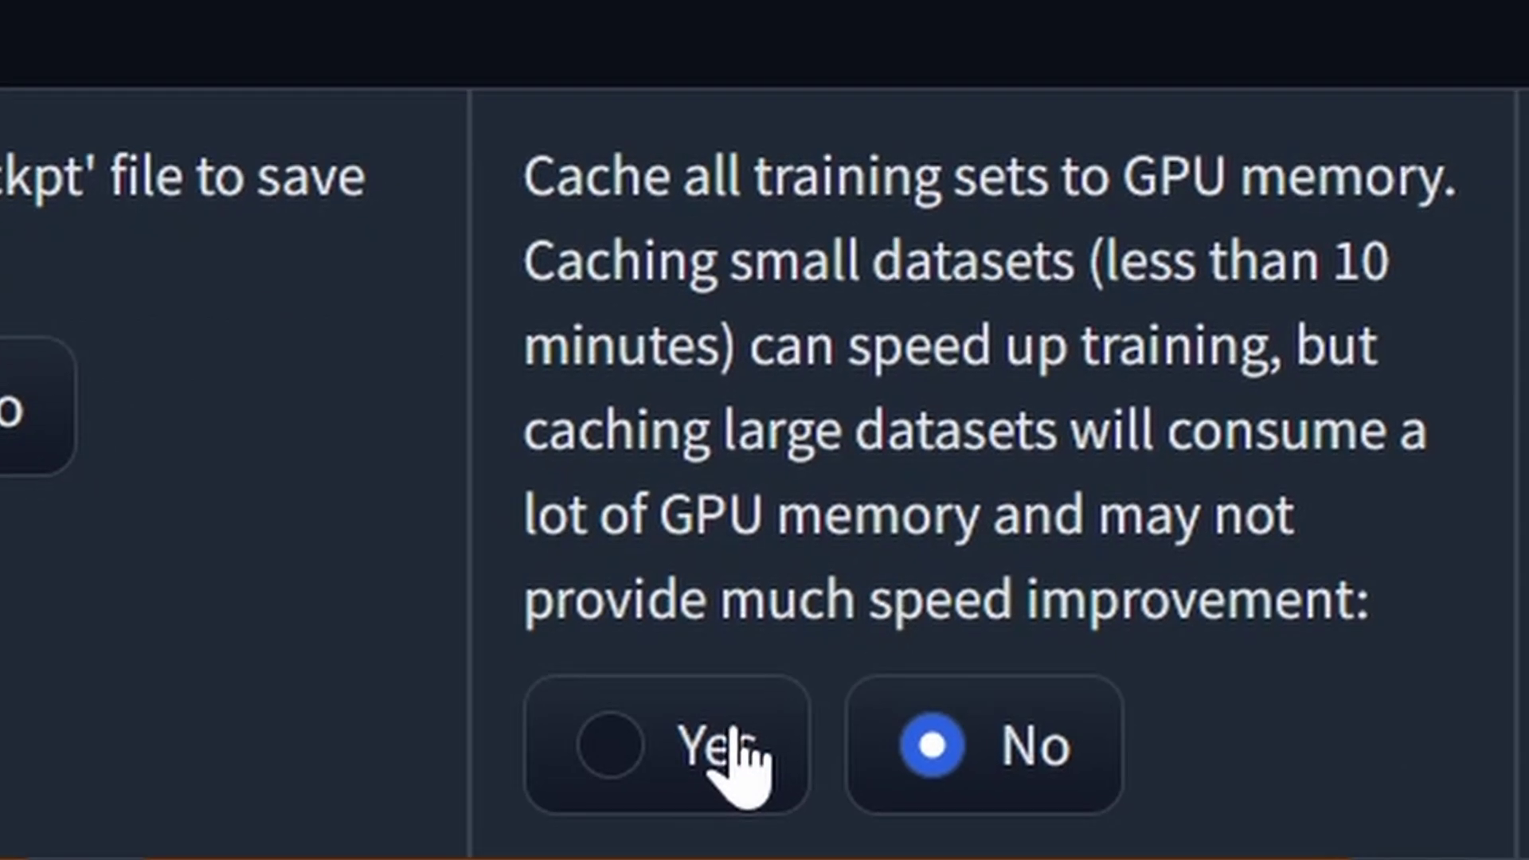
pyautogui.click(731, 737)
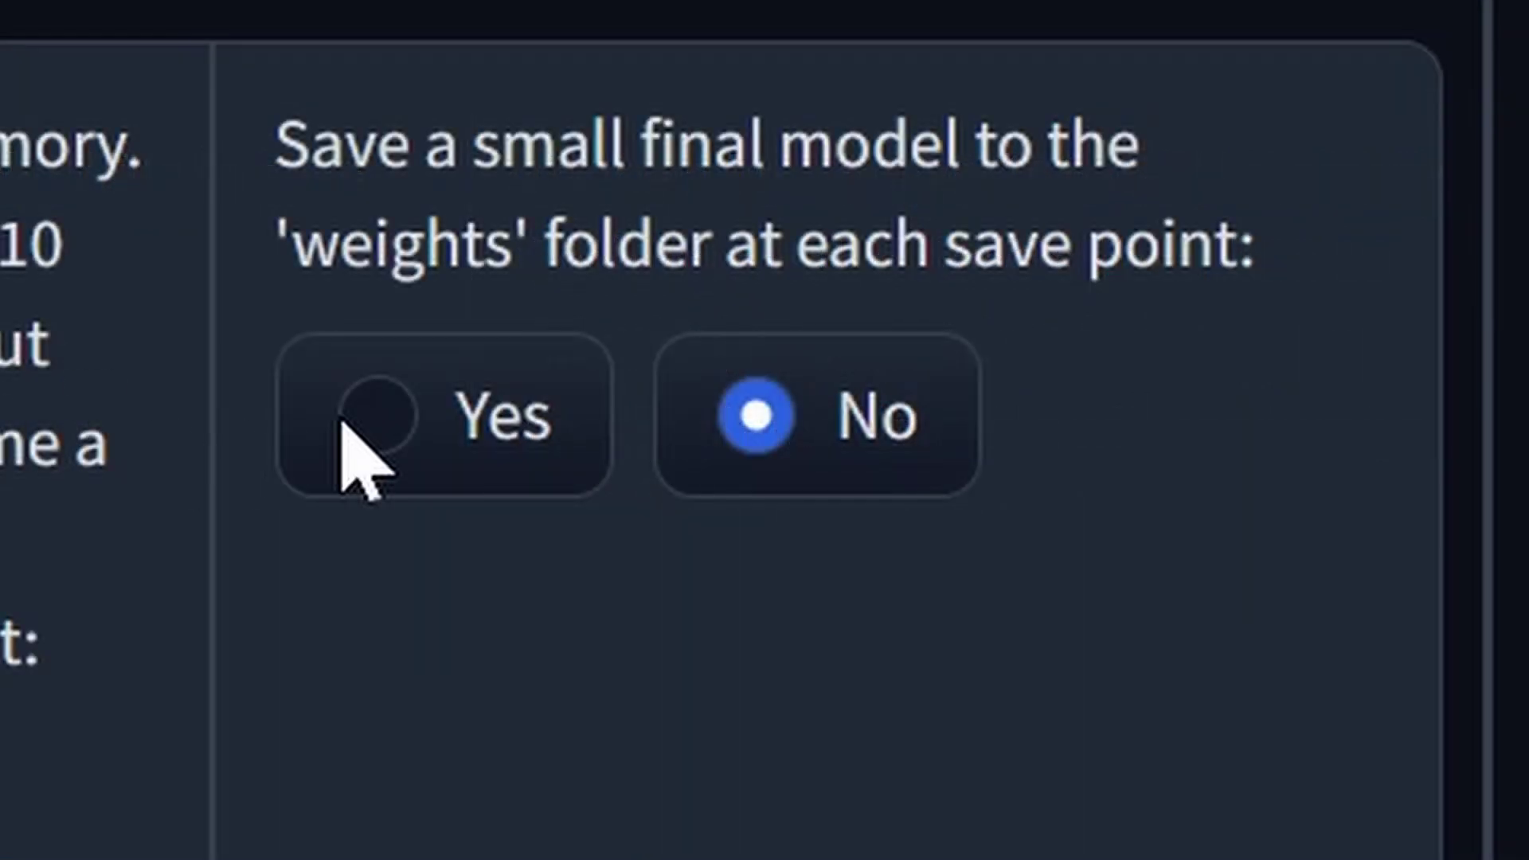
# - Choose Yes for saving a small final model to the weights folder at each save point
pyautogui.click(408, 426)
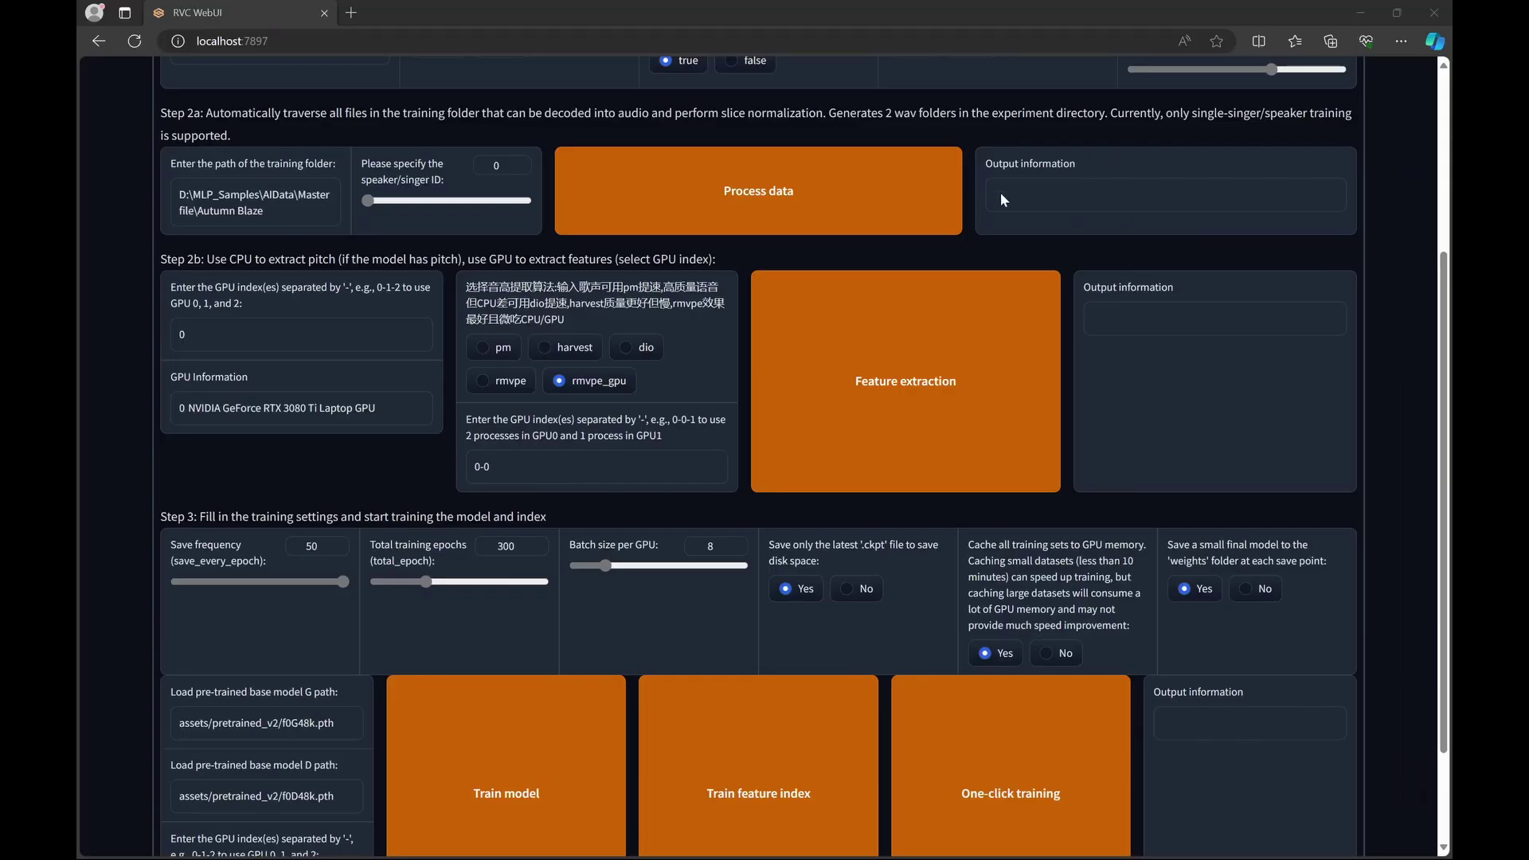
pyautogui.scroll(2, 1012, 206)
pyautogui.scroll(-3, 997, 251)
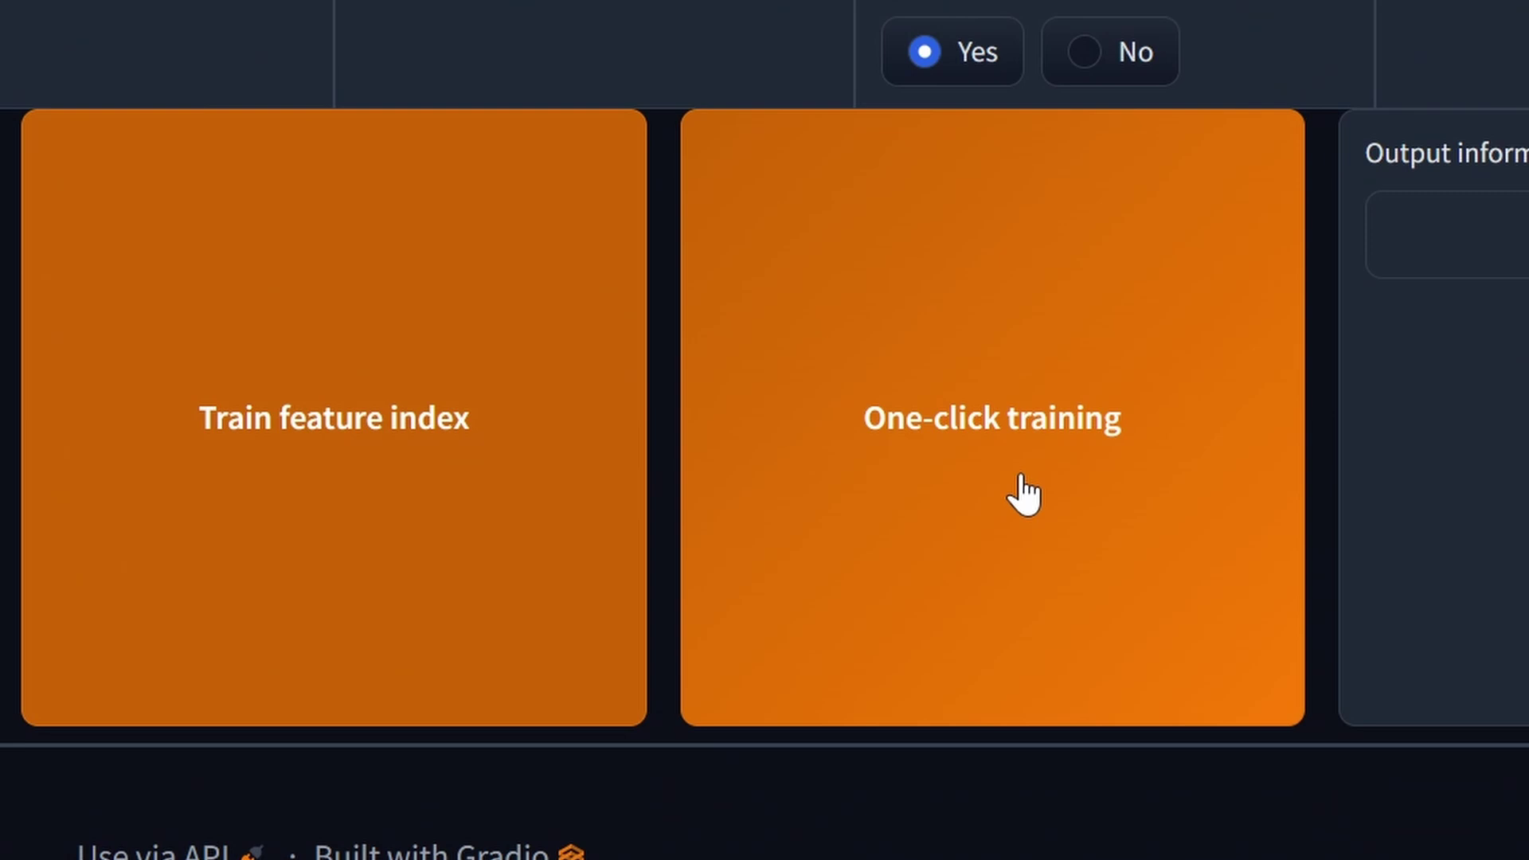
# - Start one-click training of the Autumn Blaze model and follow its epochs in the console
pyautogui.click(1089, 285)
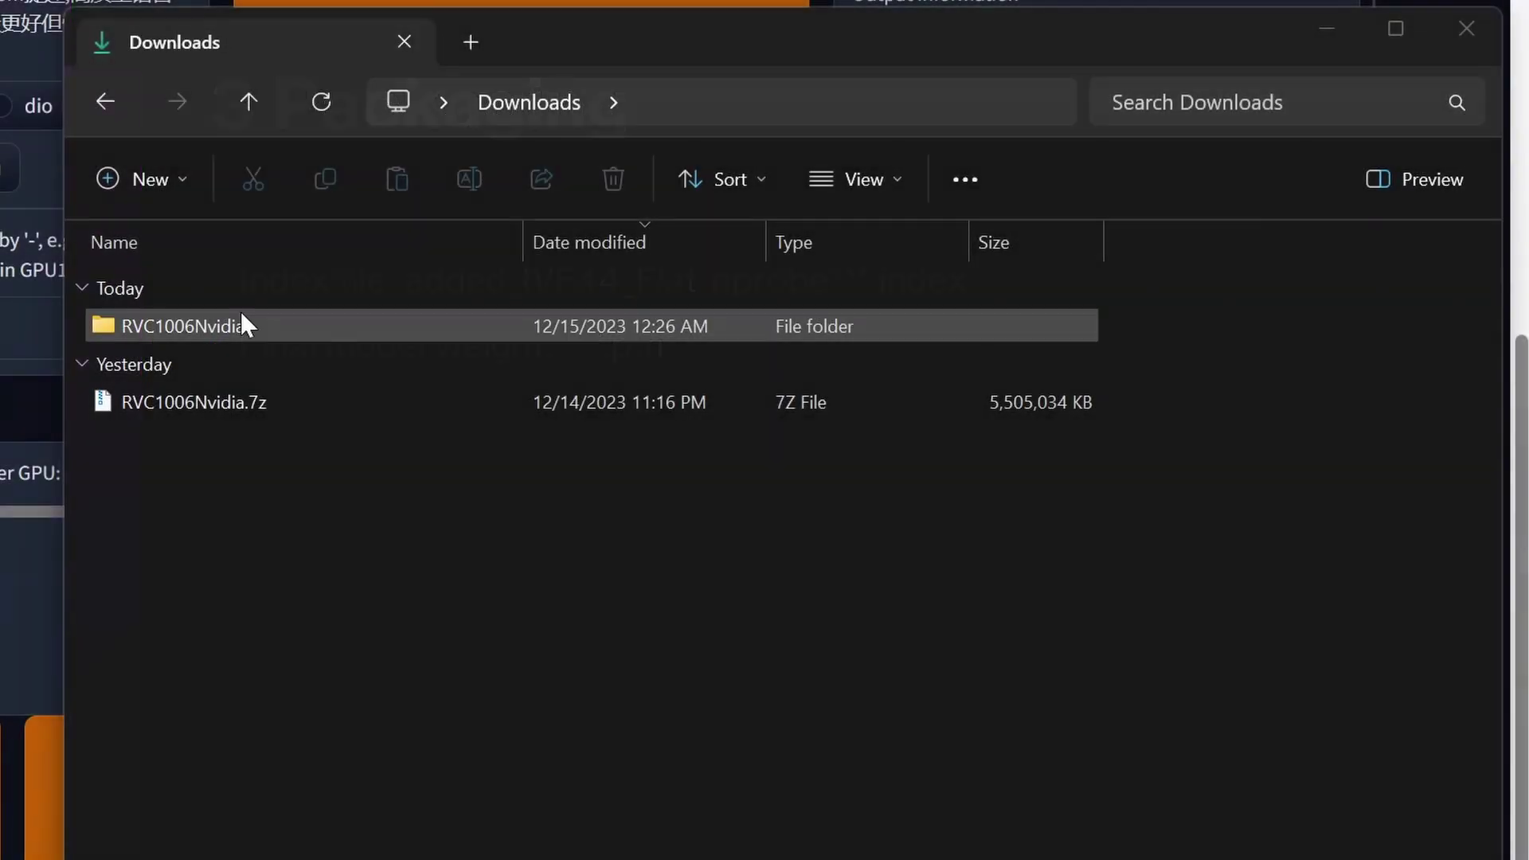
# - Copy the added_IVF572 index from logs\Autumn Blaze into the RVC1006Nvidia root folder
pyautogui.doubleClick(241, 313)
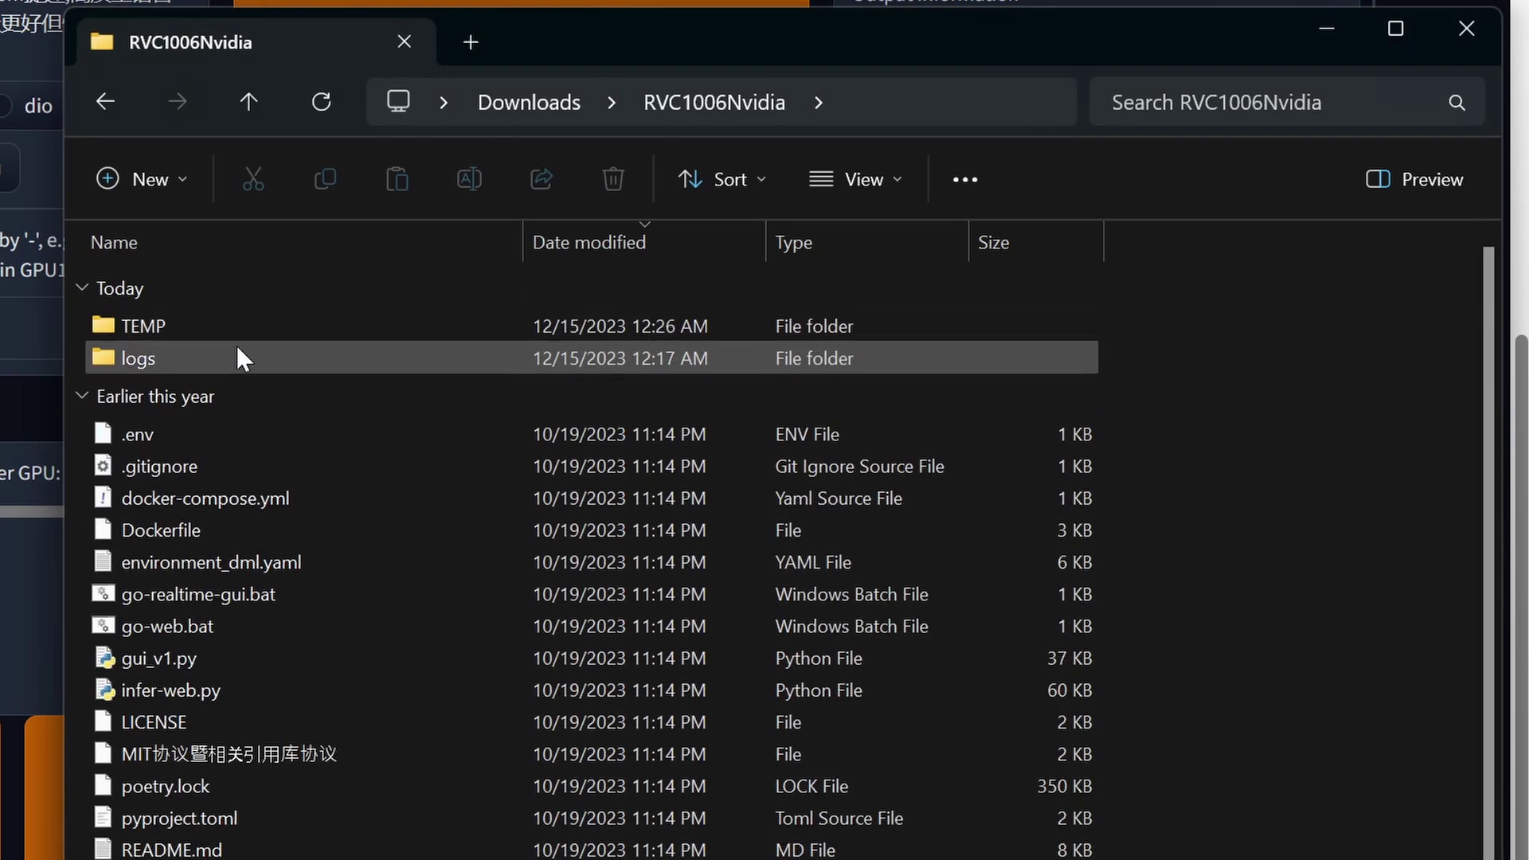
pyautogui.doubleClick(237, 349)
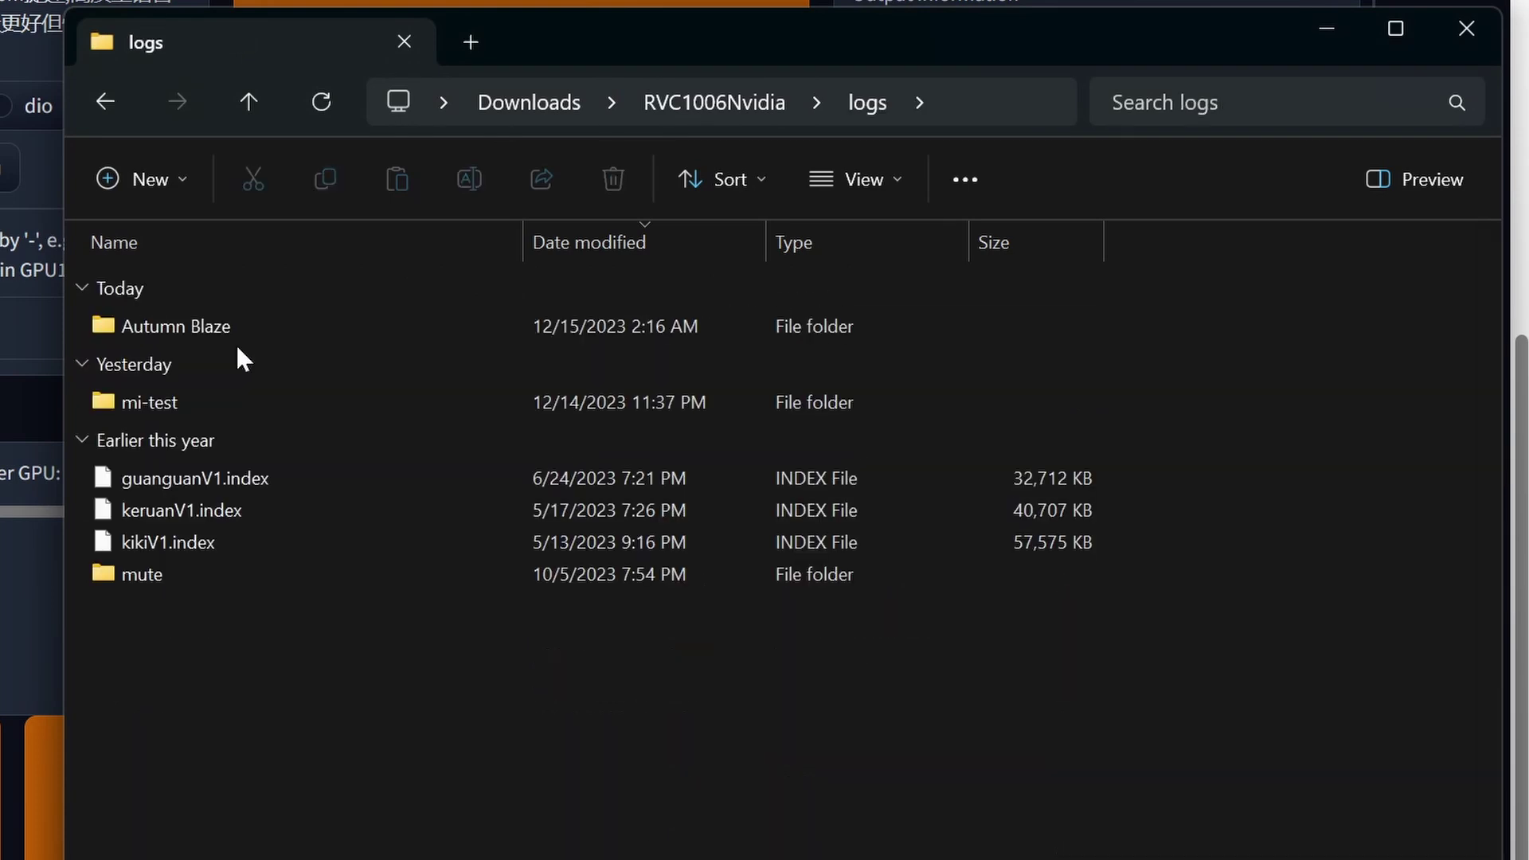
pyautogui.doubleClick(202, 329)
pyautogui.click(200, 329)
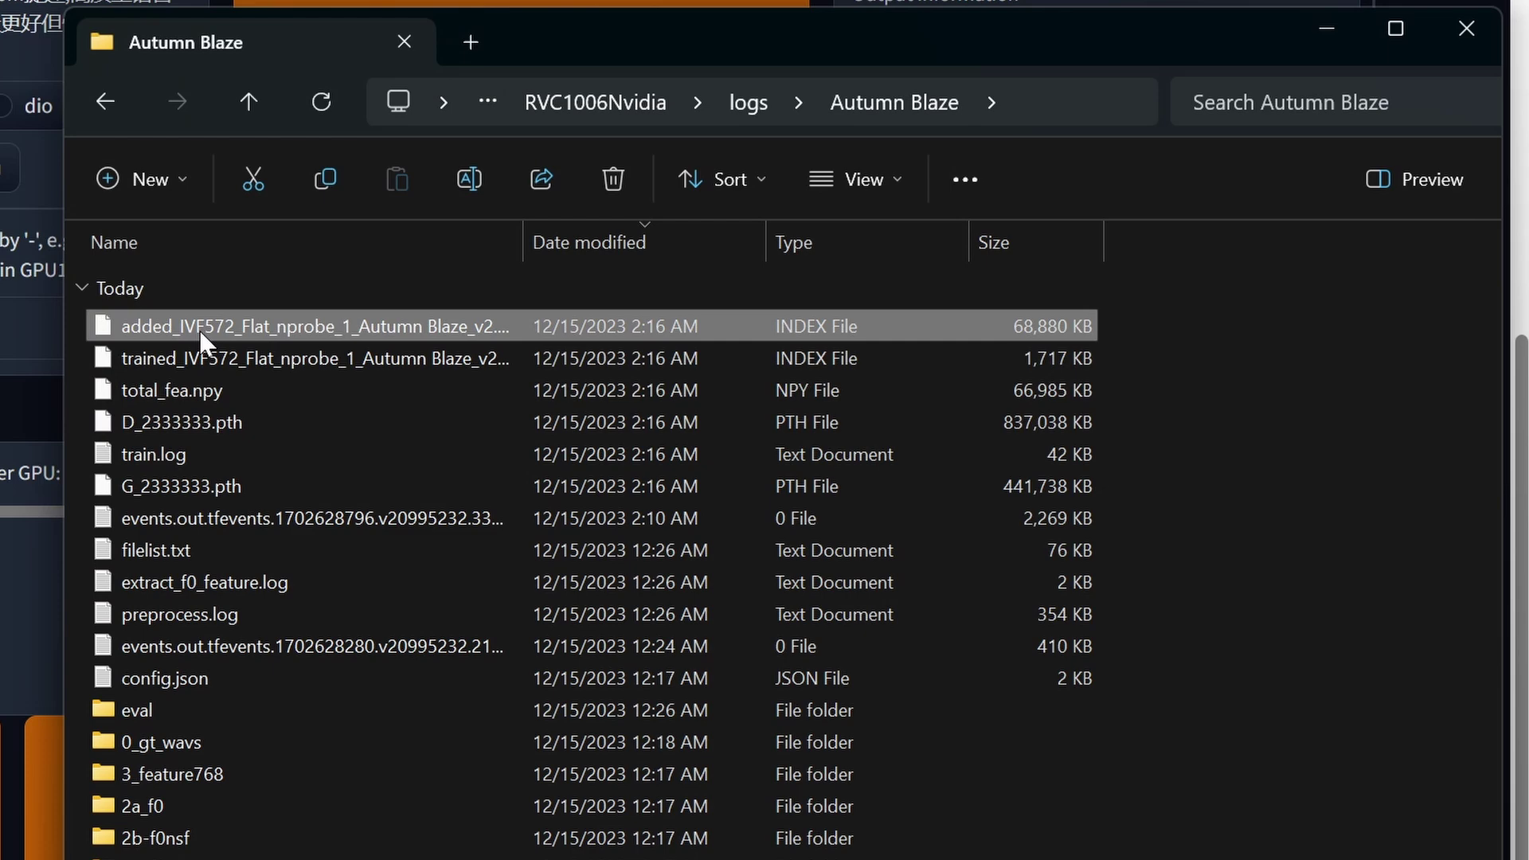
pyautogui.hotkey('ctrl', 'c')
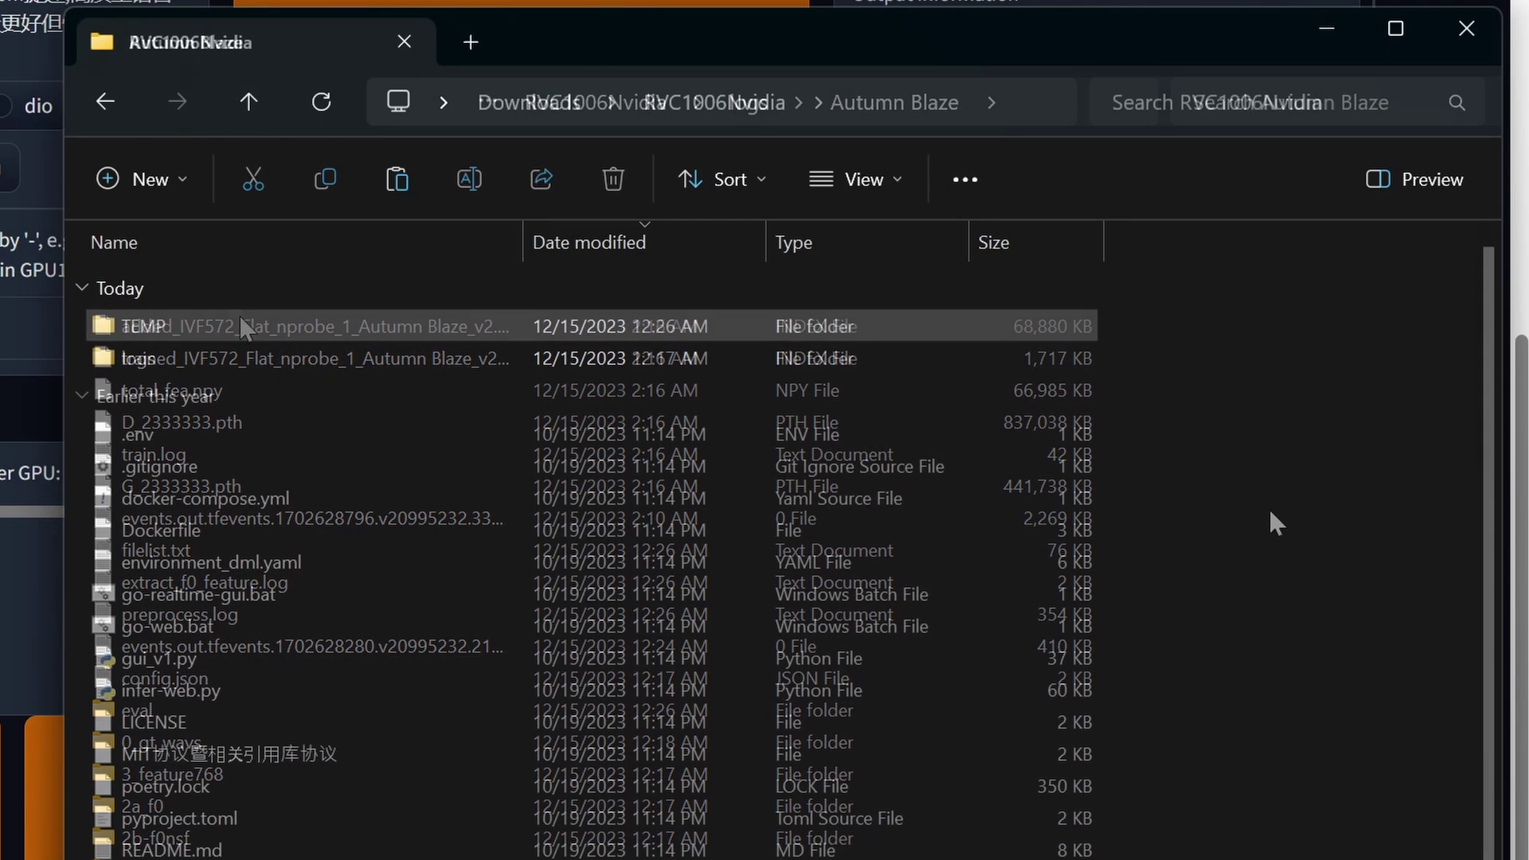
pyautogui.hotkey('ctrl', 'v')
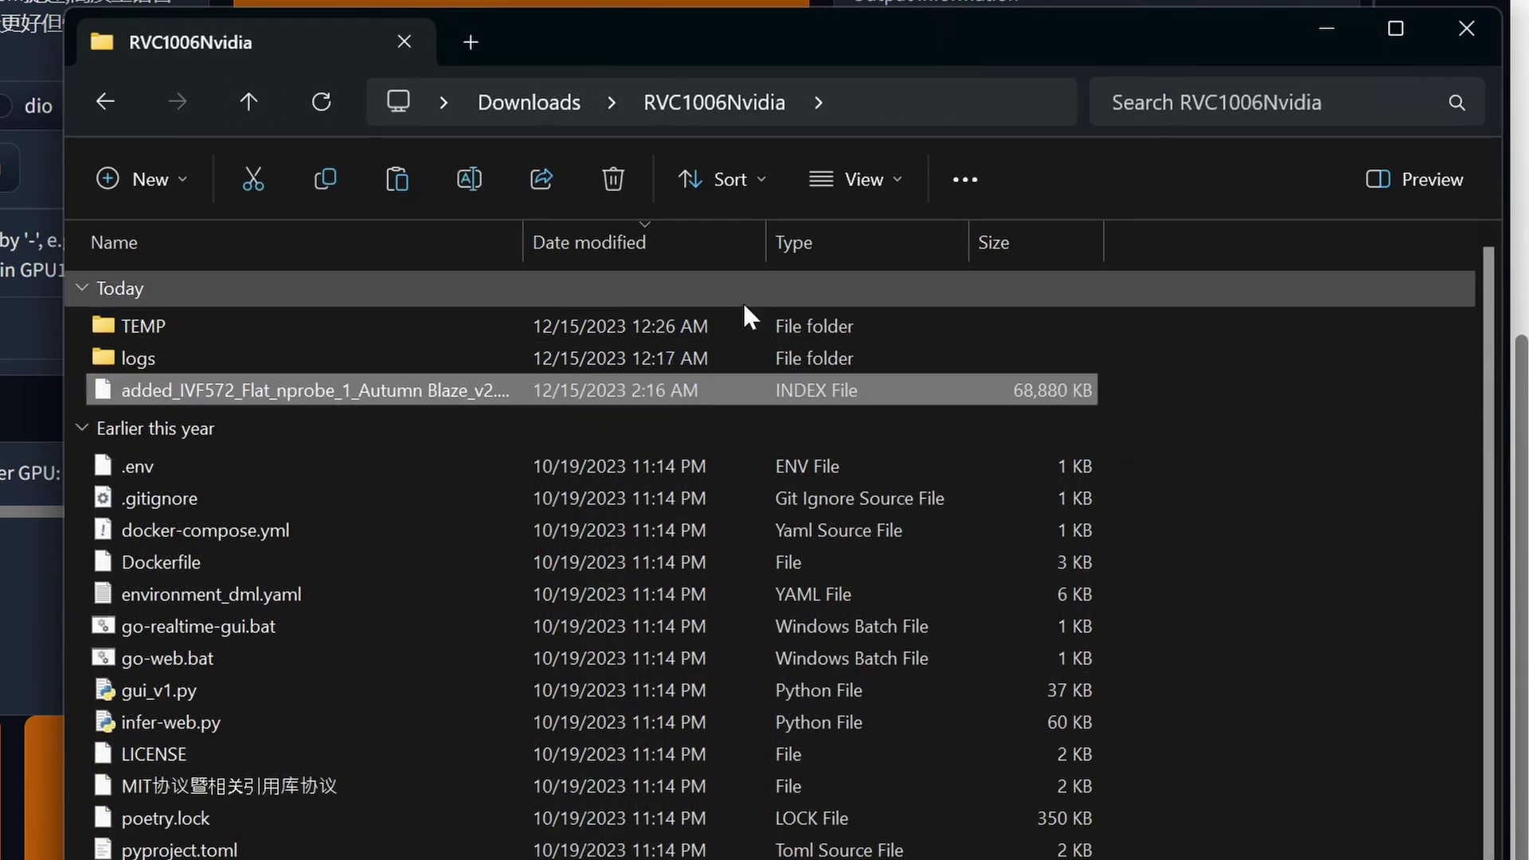
# - Copy Autumn Blaze.pth from the assets > weights folder
pyautogui.scroll(-4, 779, 395)
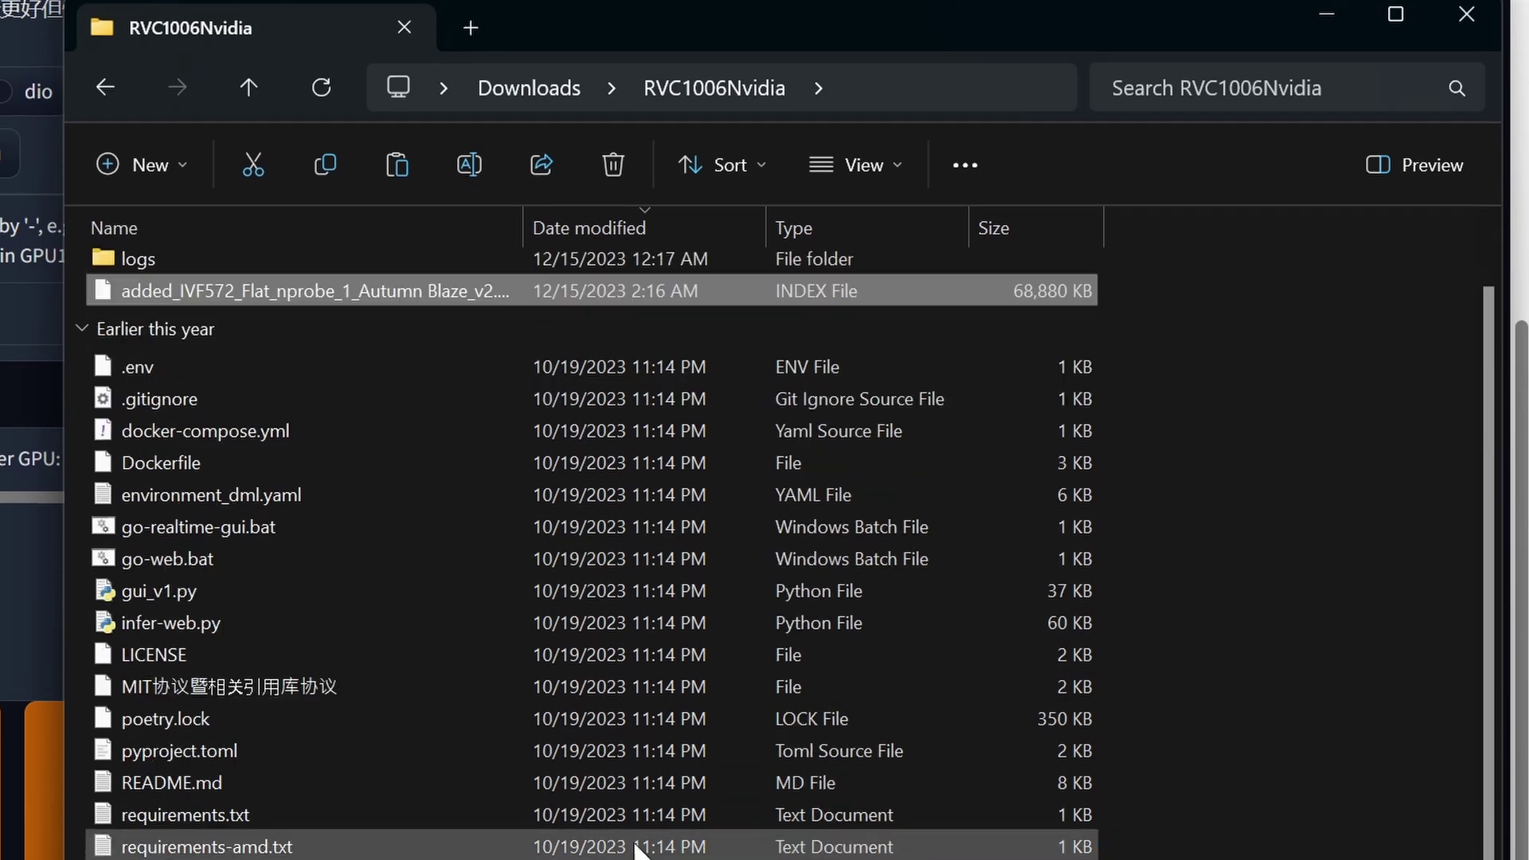
pyautogui.moveTo(467, 677)
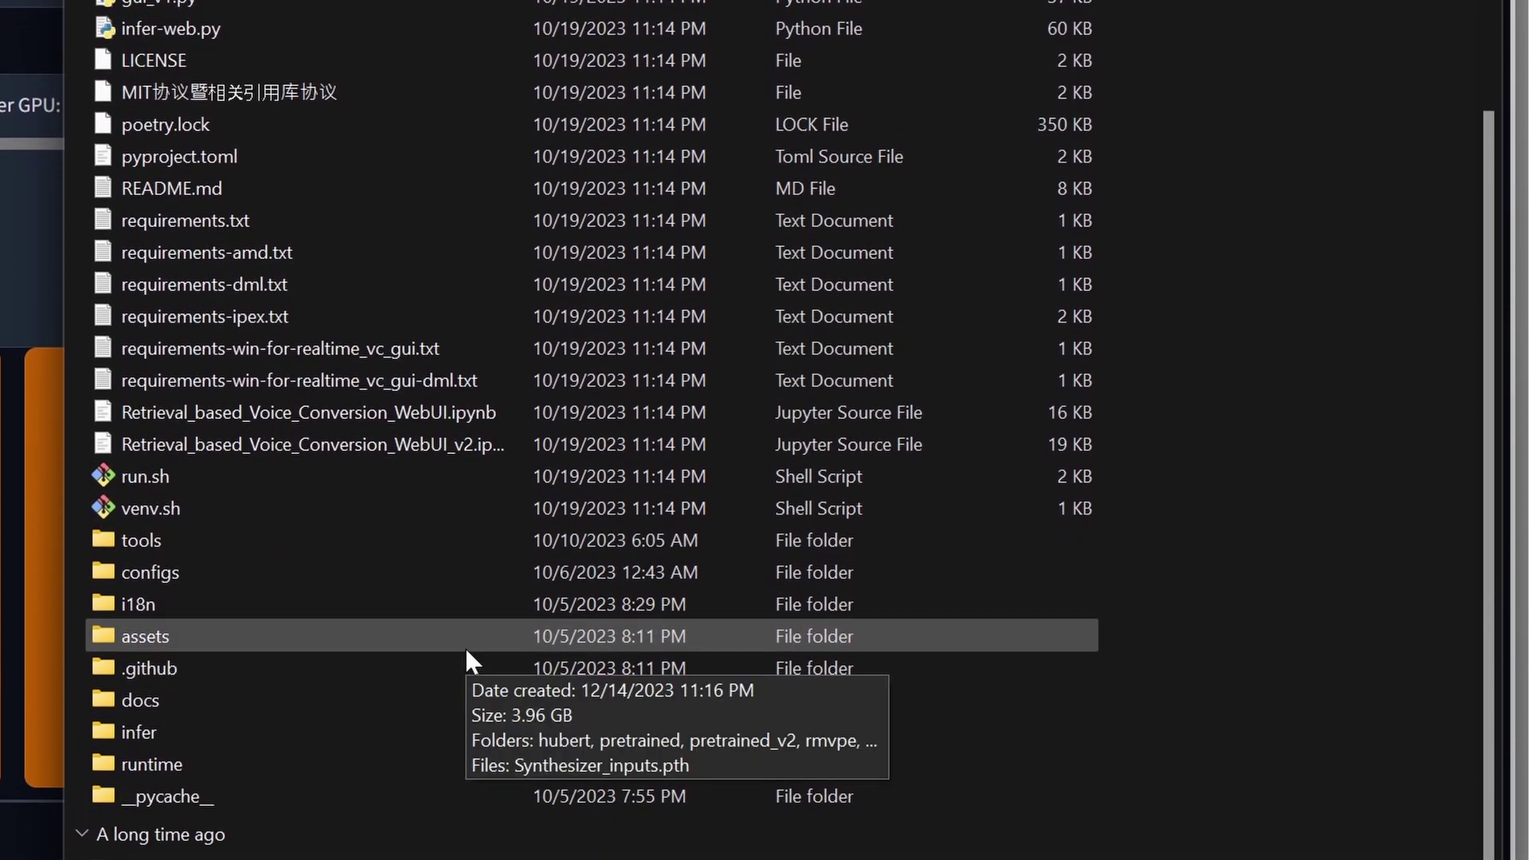
pyautogui.doubleClick(467, 650)
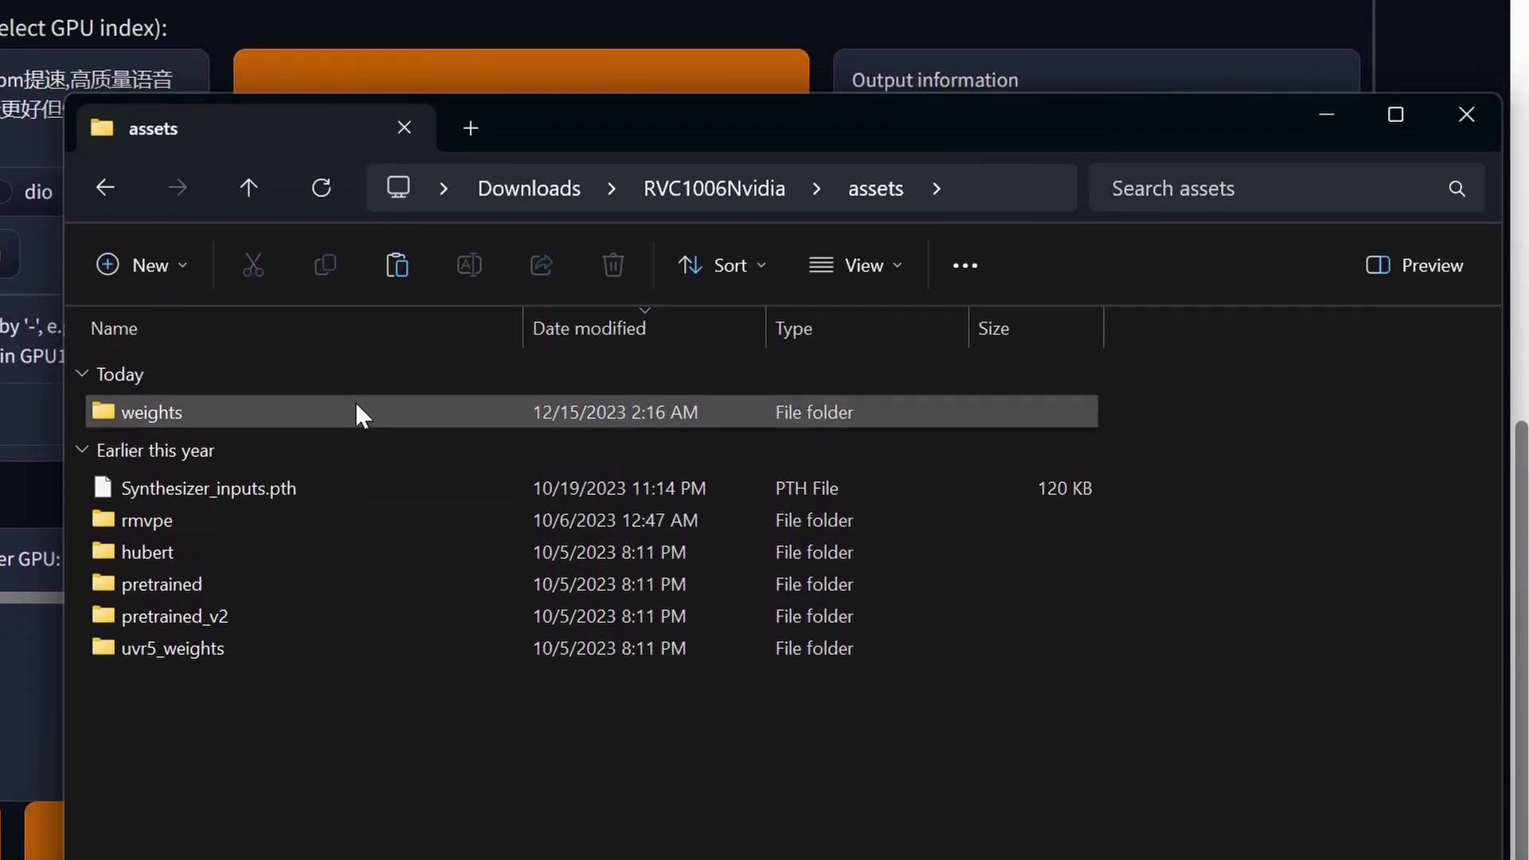
pyautogui.doubleClick(360, 412)
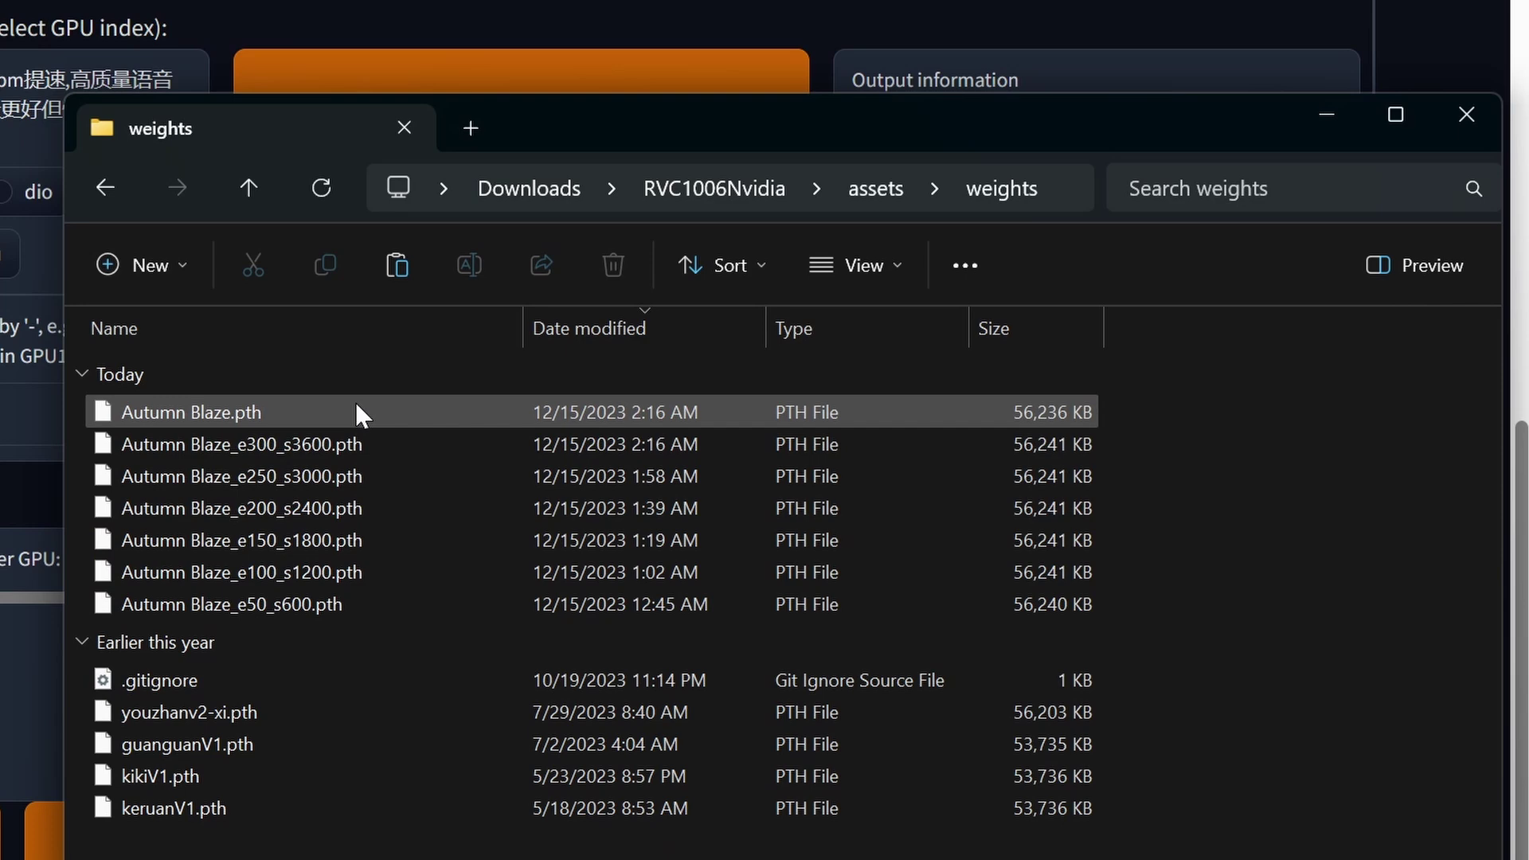
pyautogui.click(356, 407)
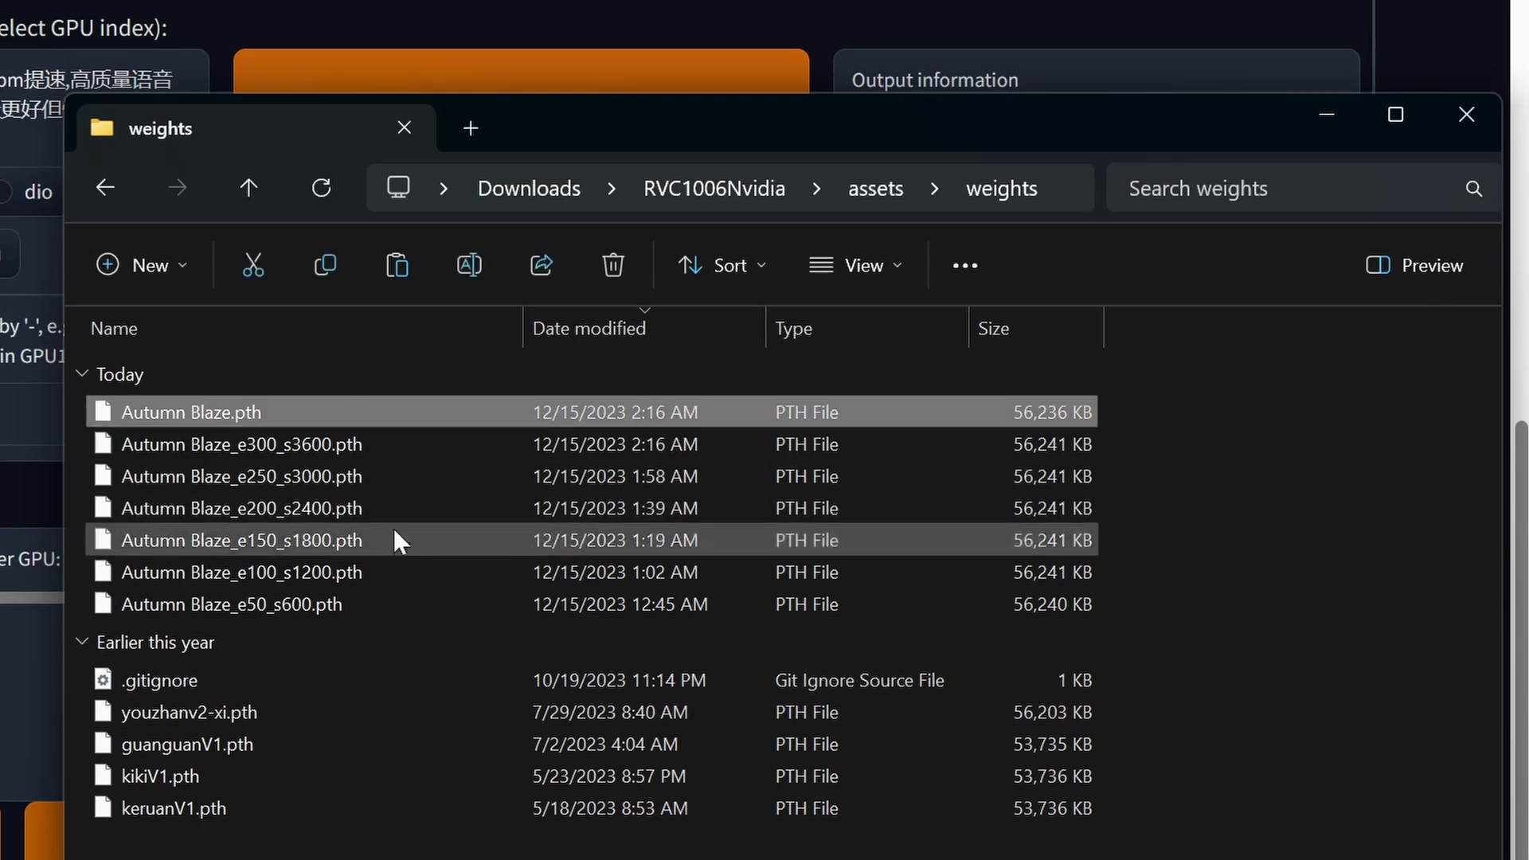
pyautogui.keyDown('shift'); pyautogui.click(826, 446); pyautogui.keyUp('shift')
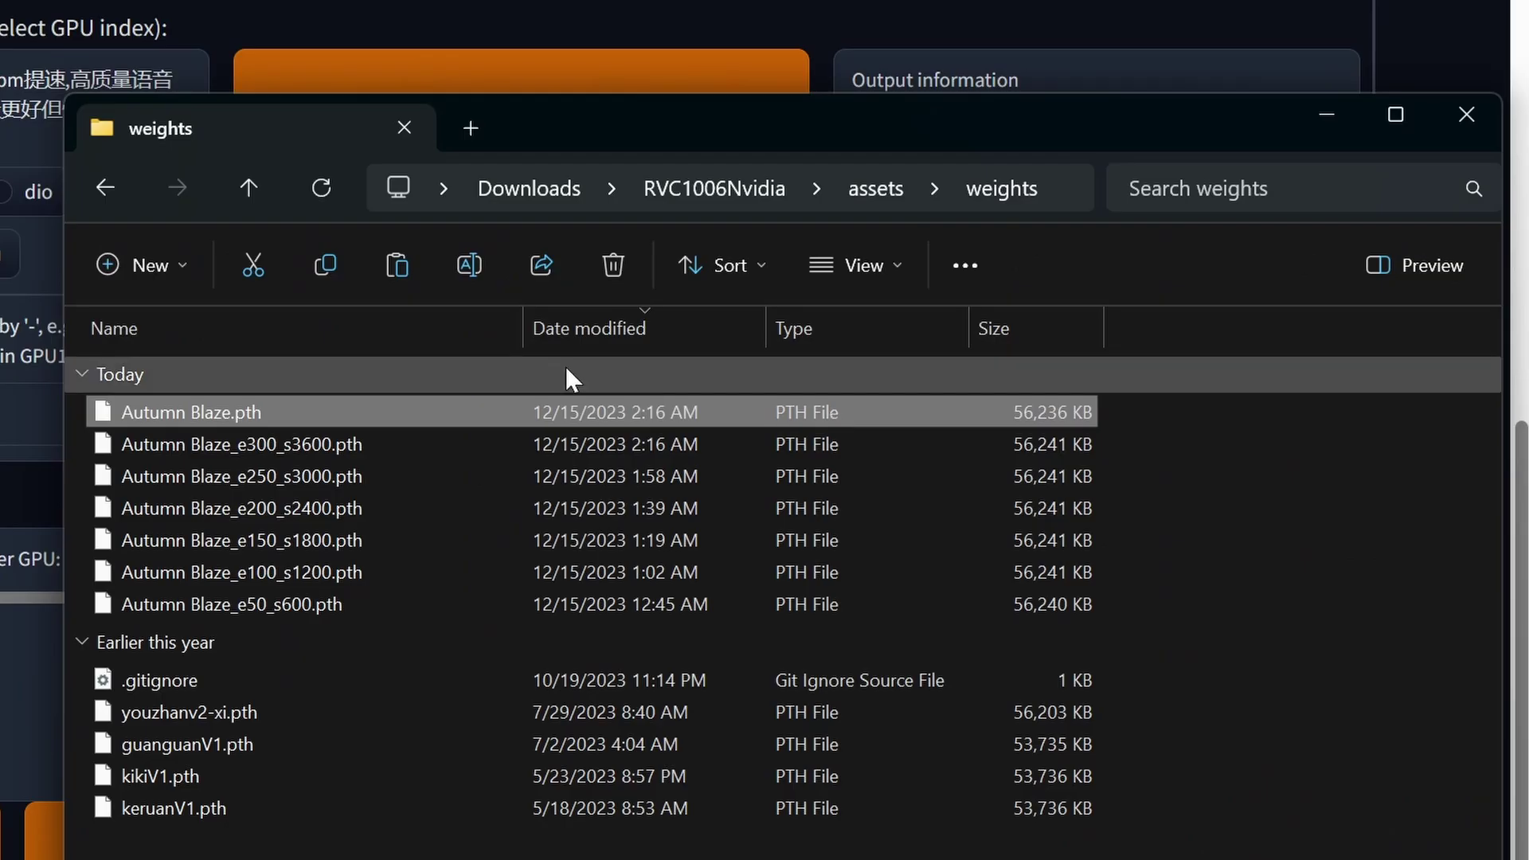
# - Put Autumn Blaze.pth in RVC1006Nvidia and select it with the Autumn Blaze index file
pyautogui.click(101, 186)
pyautogui.click(100, 187)
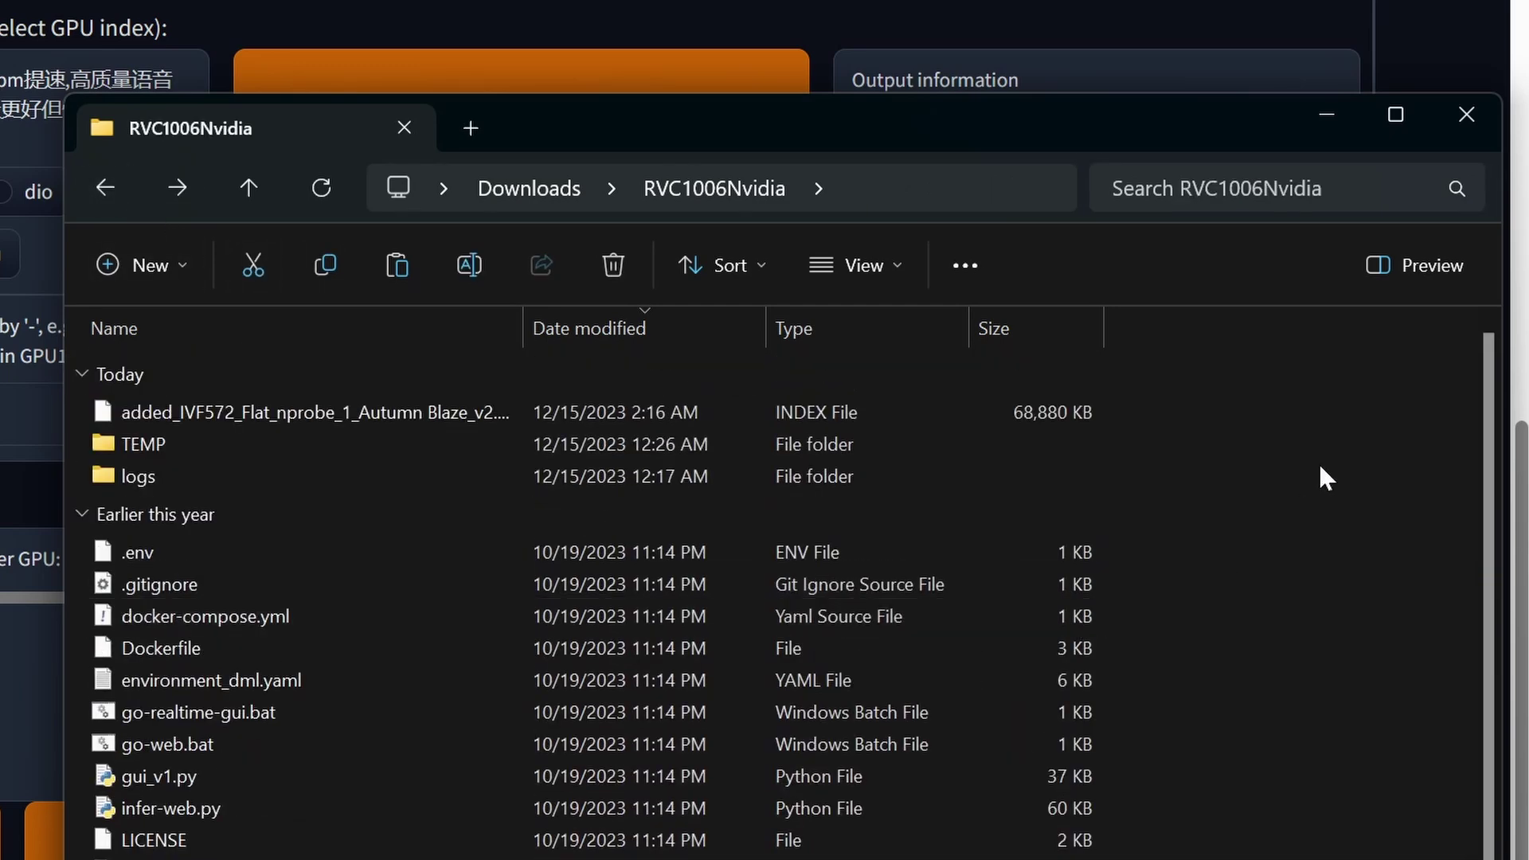
pyautogui.keyDown('ctrl'); pyautogui.click(940, 414); pyautogui.keyUp('ctrl')
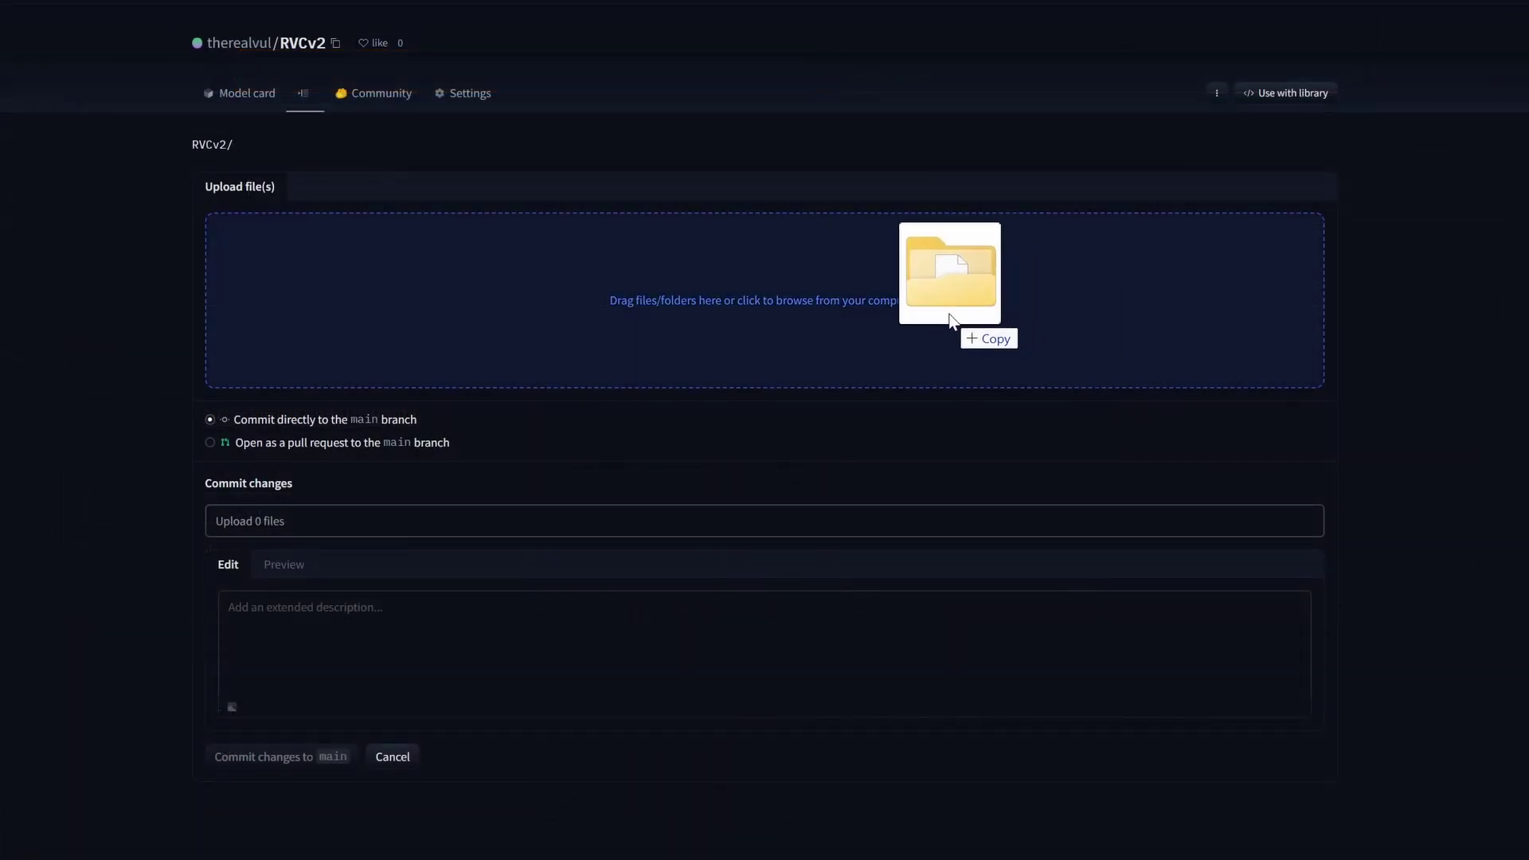
# - Commit Autumn Blaze.pth and the added_IVF572 index to RVCv2 main, then verify the Autumn Blaze folder
pyautogui.moveTo(952, 331); pyautogui.dragTo(948, 338)
pyautogui.click(322, 848)
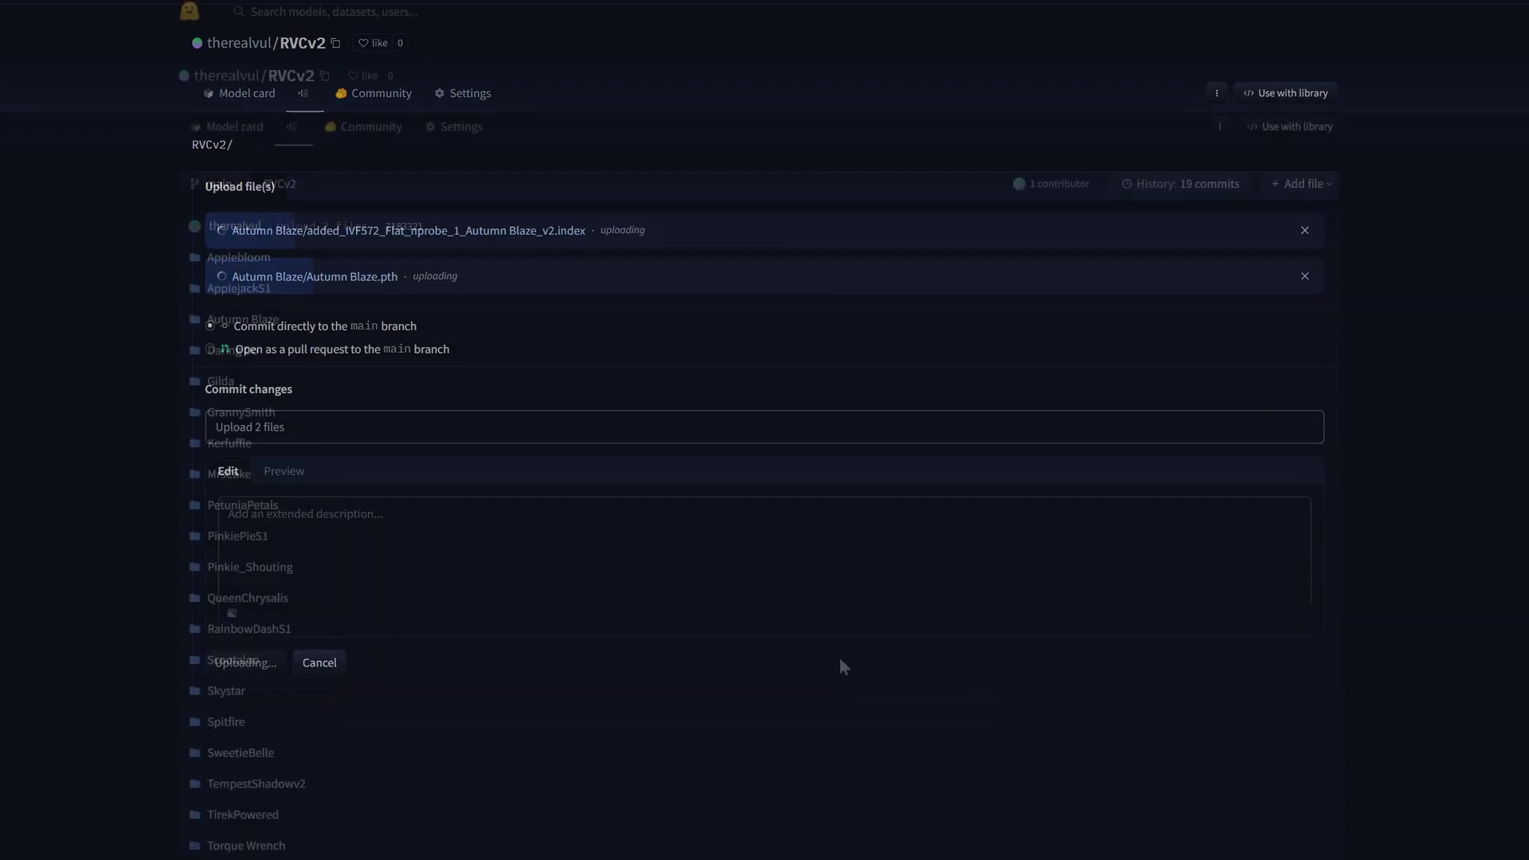
pyautogui.click(228, 352)
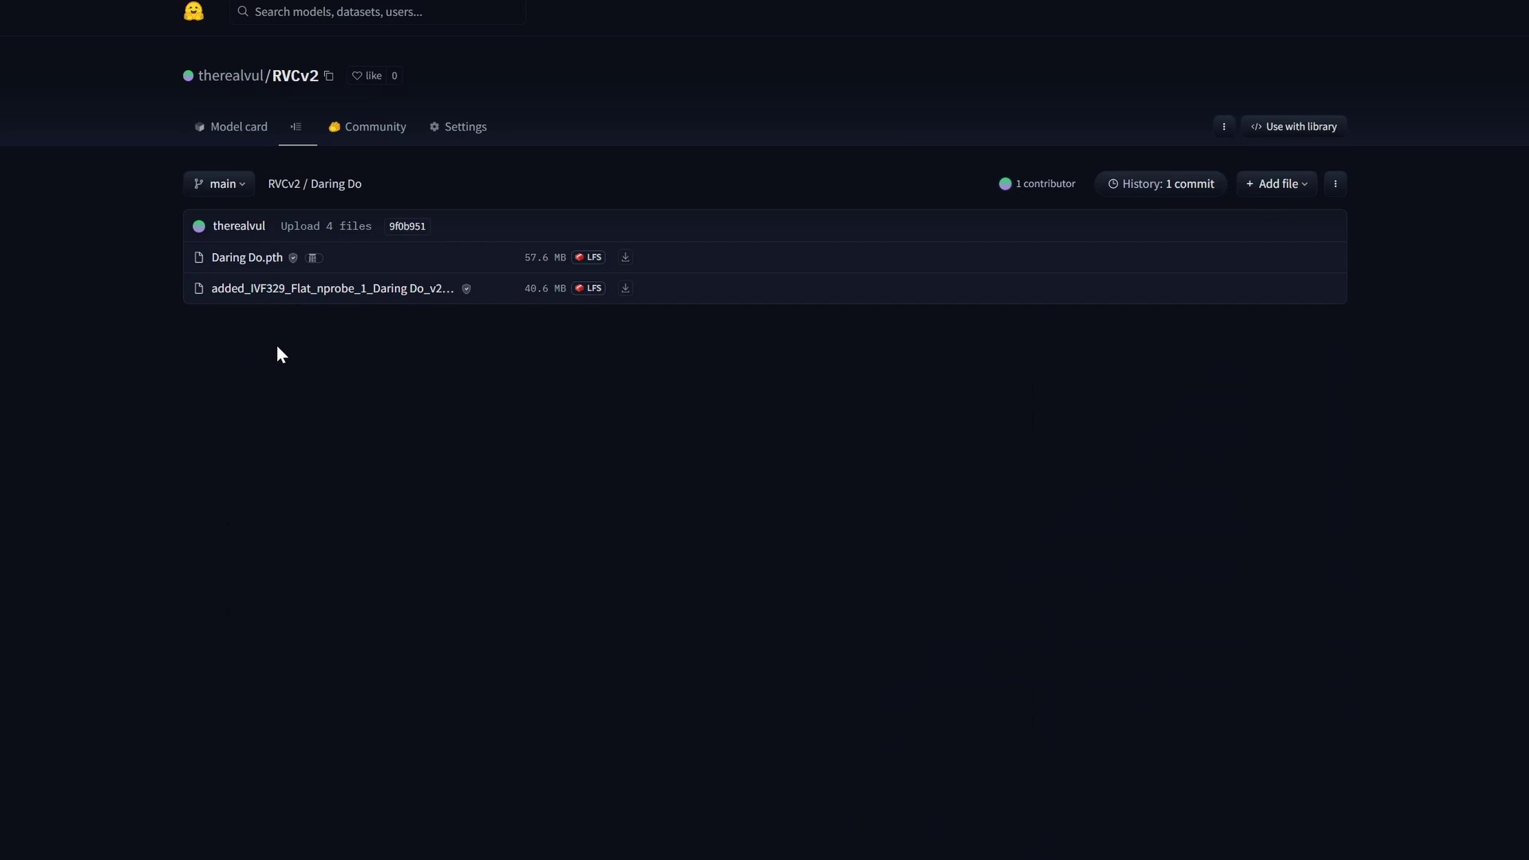
pyautogui.hotkey('alt', 'Left')
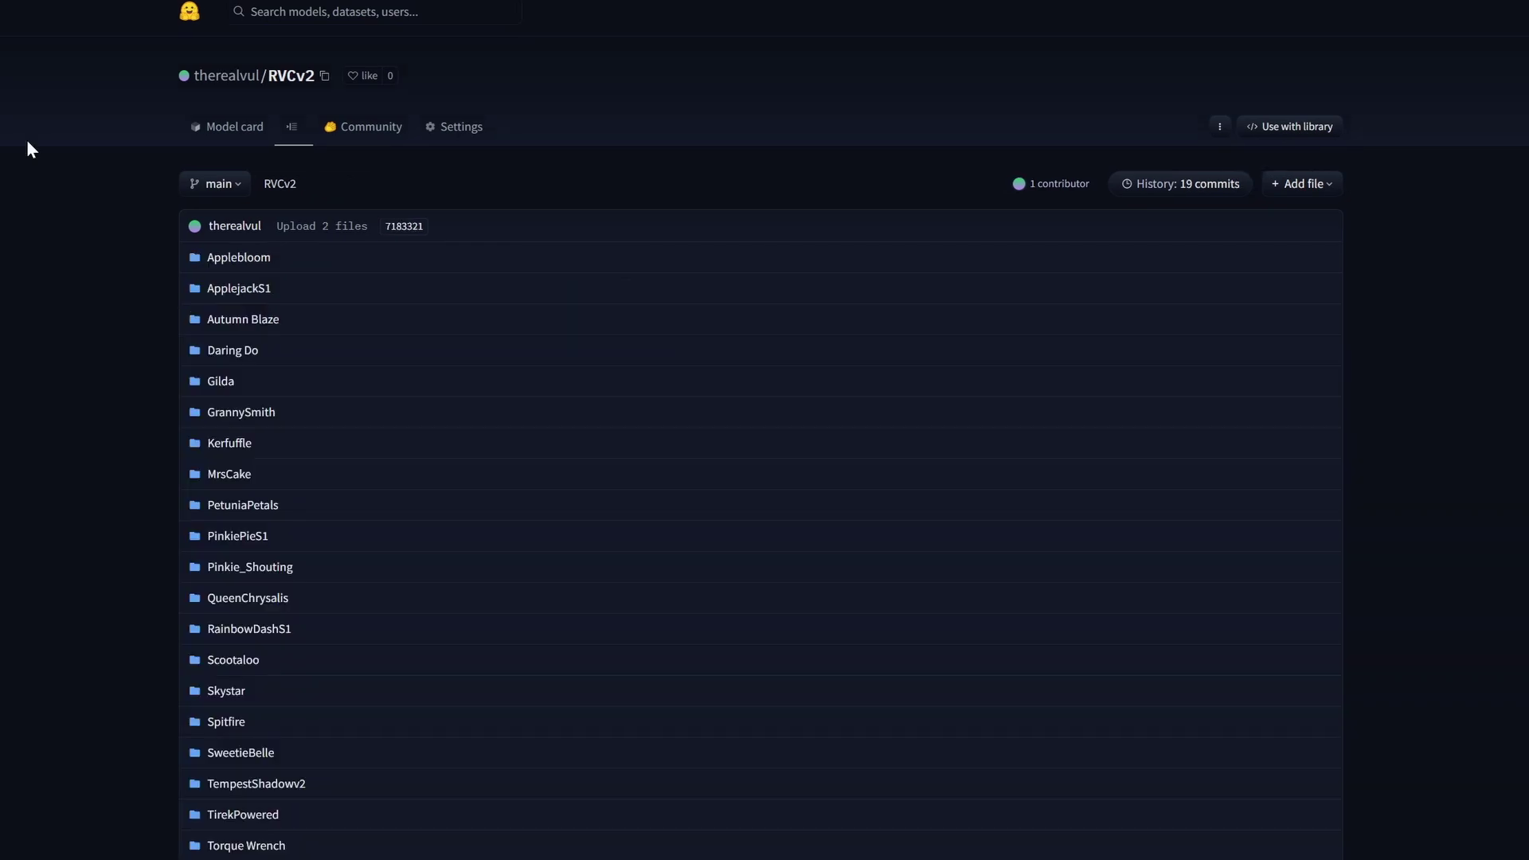
pyautogui.click(297, 312)
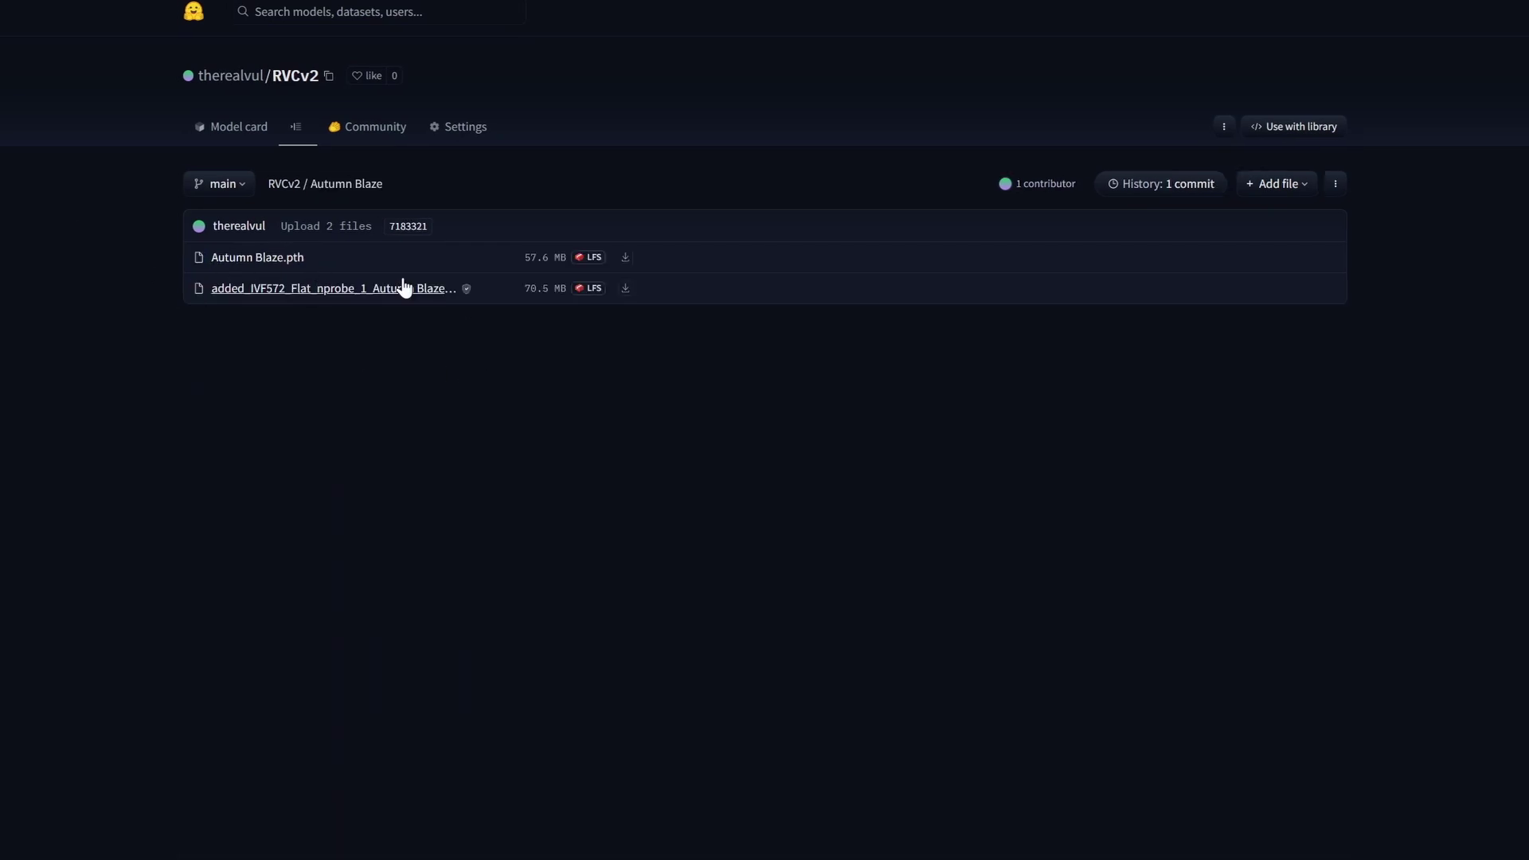